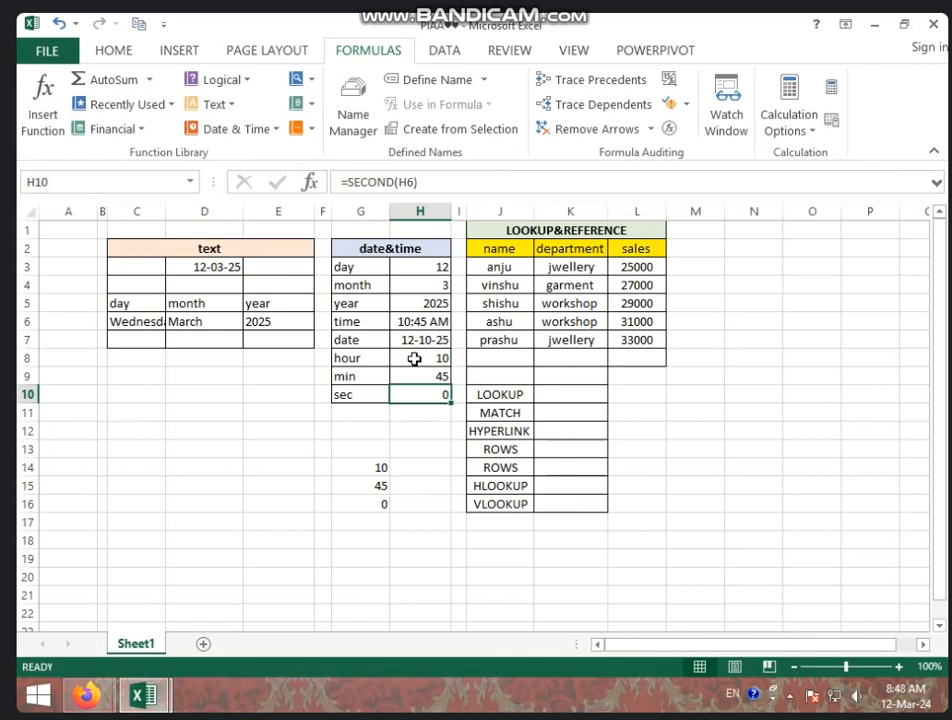
Step: Start a LOOKUP function in K10 using the lookup_value,lookup_vector,result_vector form, with J6 as the lookup value
left_click(544, 397)
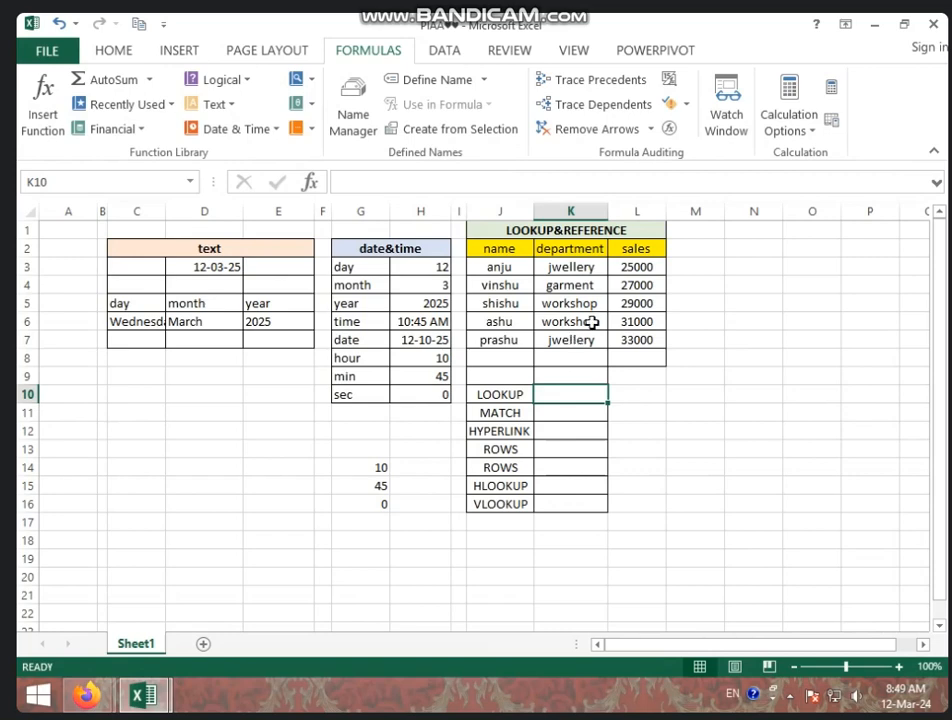
left_click(590, 273)
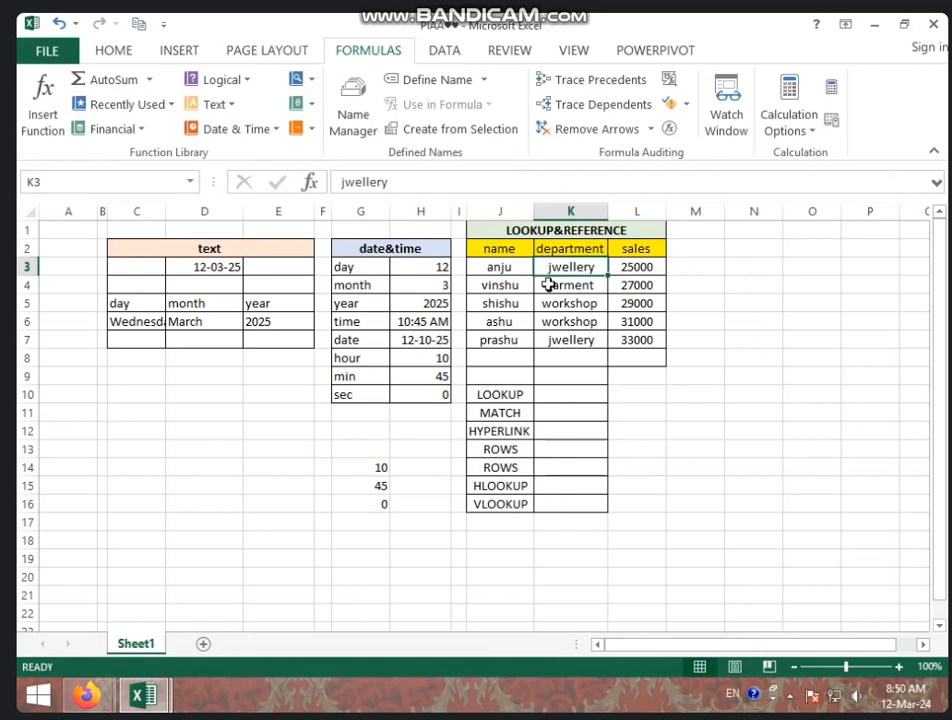
left_click(576, 397)
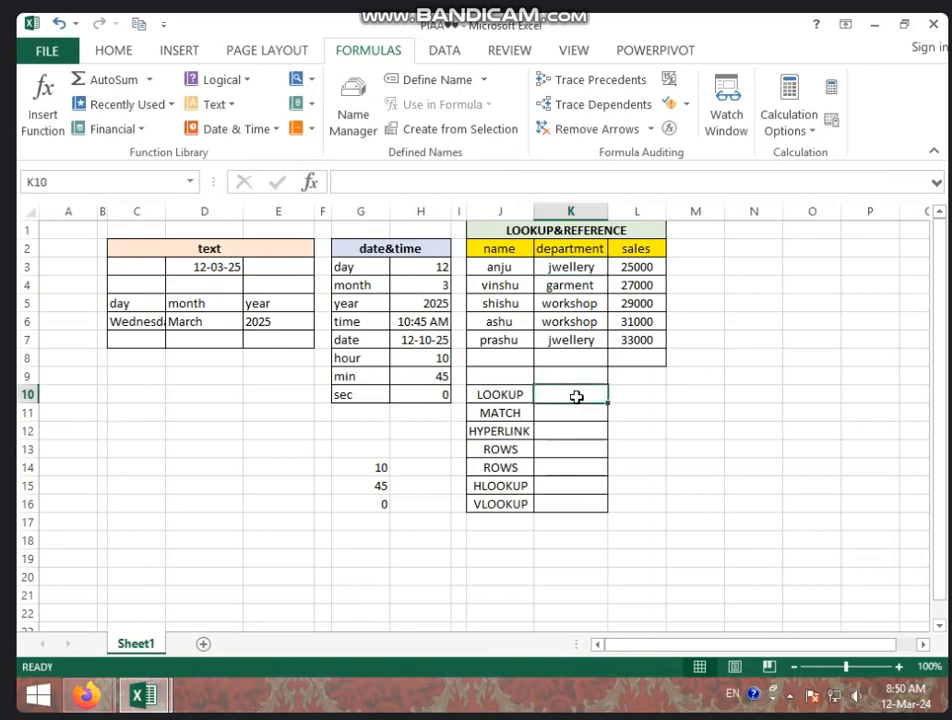
left_click(309, 86)
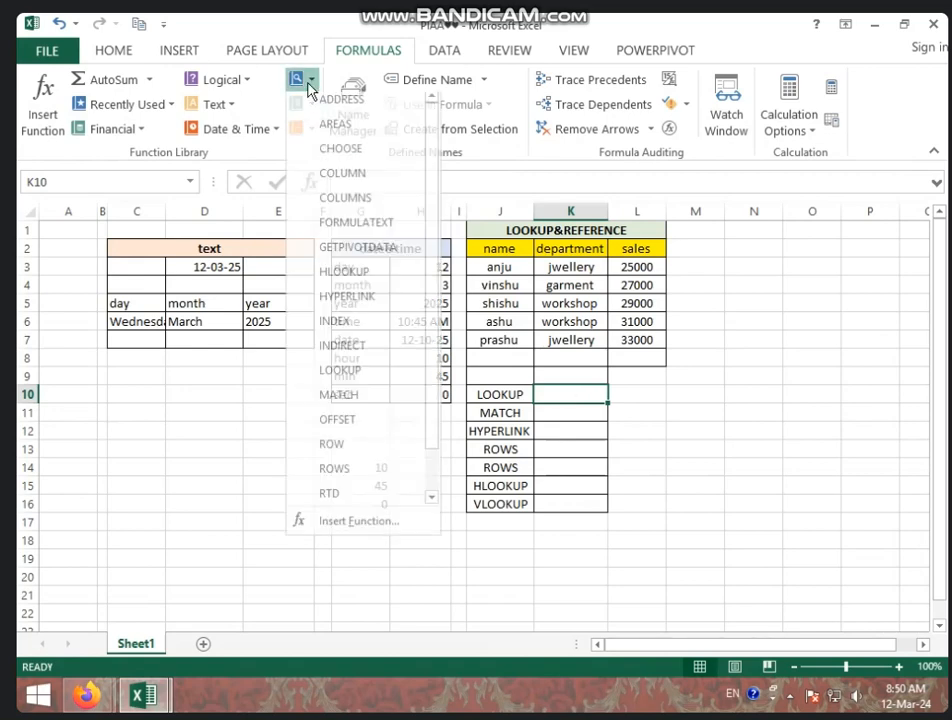
left_click(352, 376)
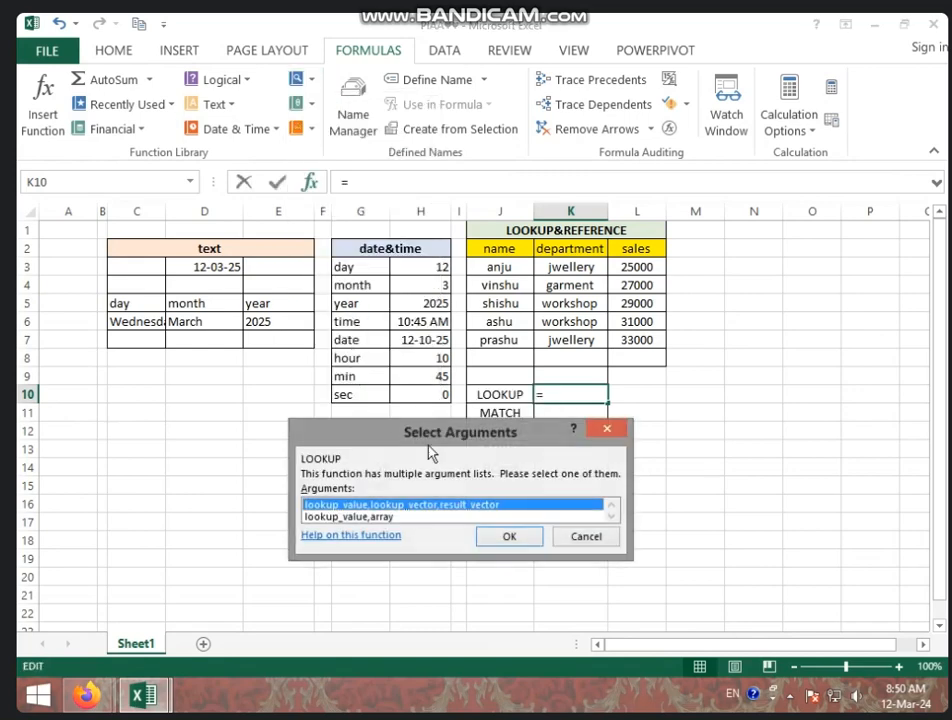
left_click(509, 537)
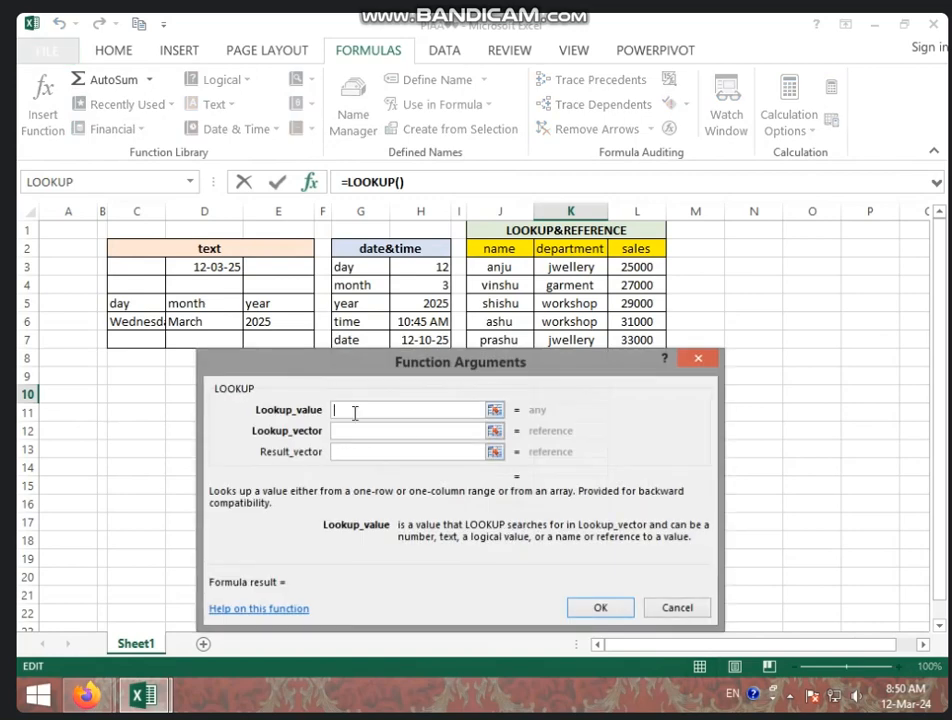
left_click_drag(429, 362, 466, 405)
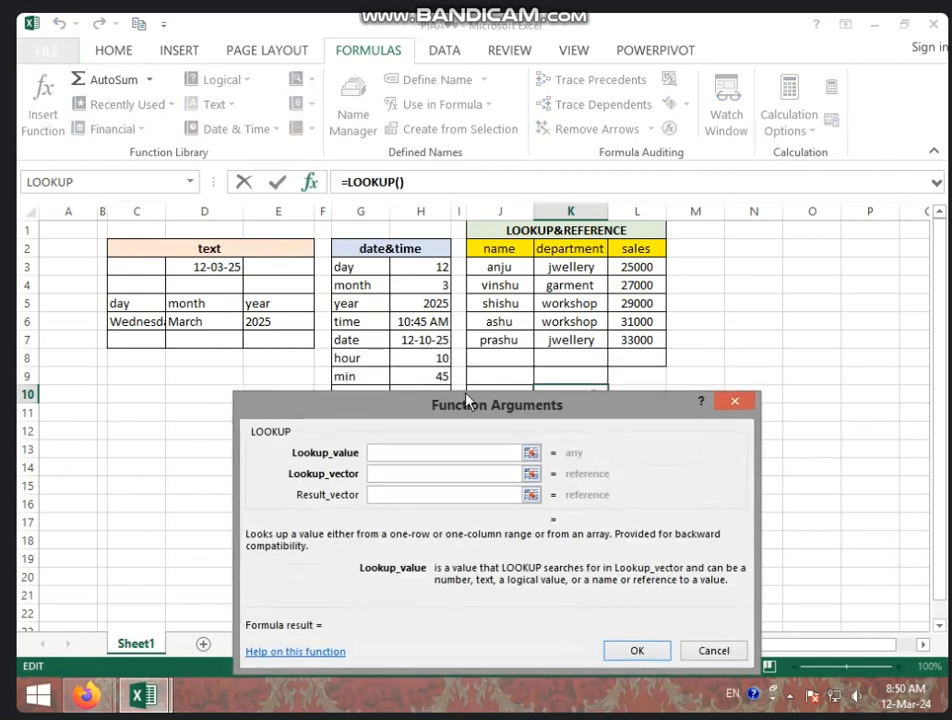
left_click(508, 321)
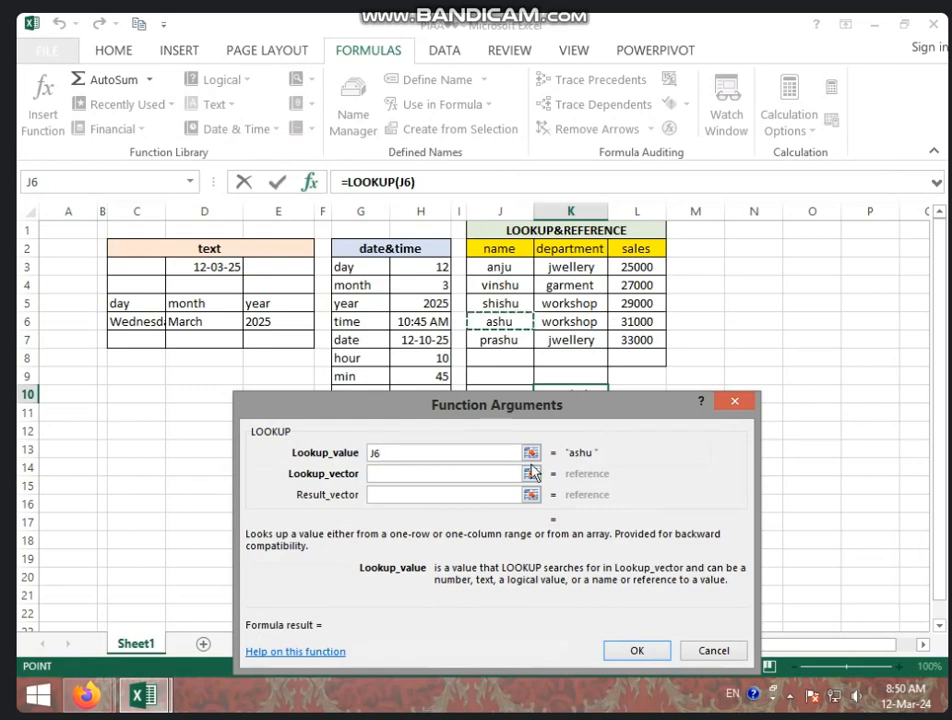
Step: Set the LOOKUP function's lookup vector to J3:L7 and result vector to K3:K7, and enter the formula
left_click(378, 473)
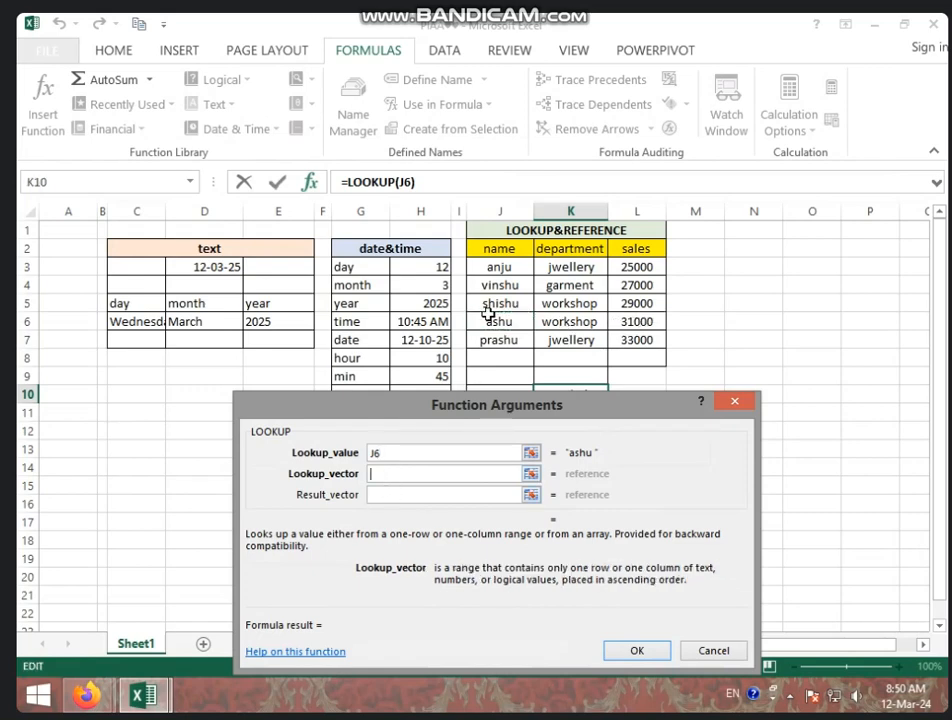
left_click_drag(485, 268, 620, 338)
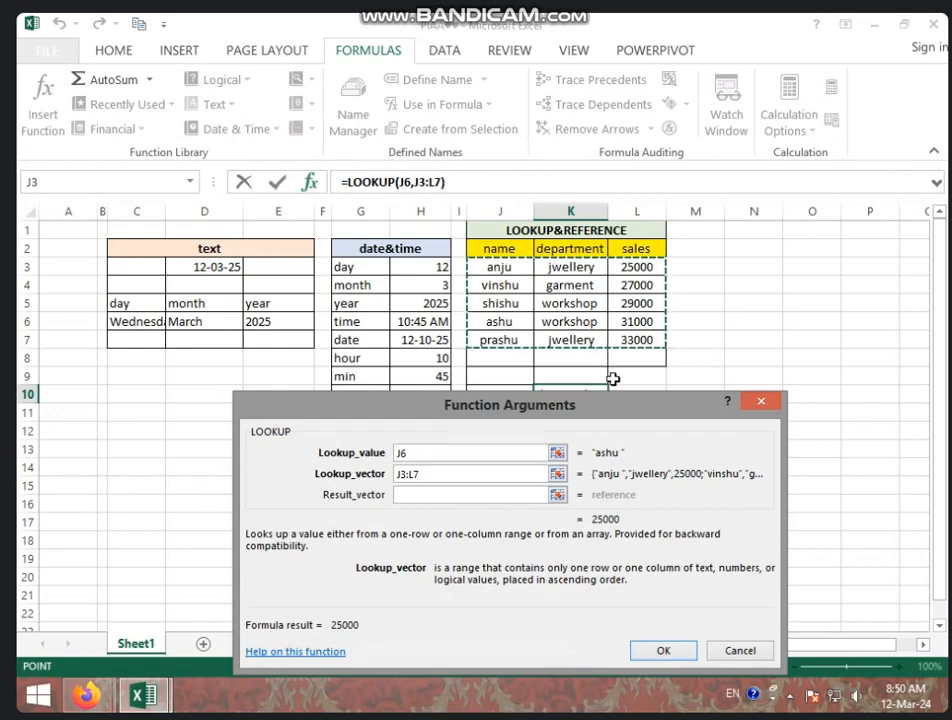
left_click(448, 496)
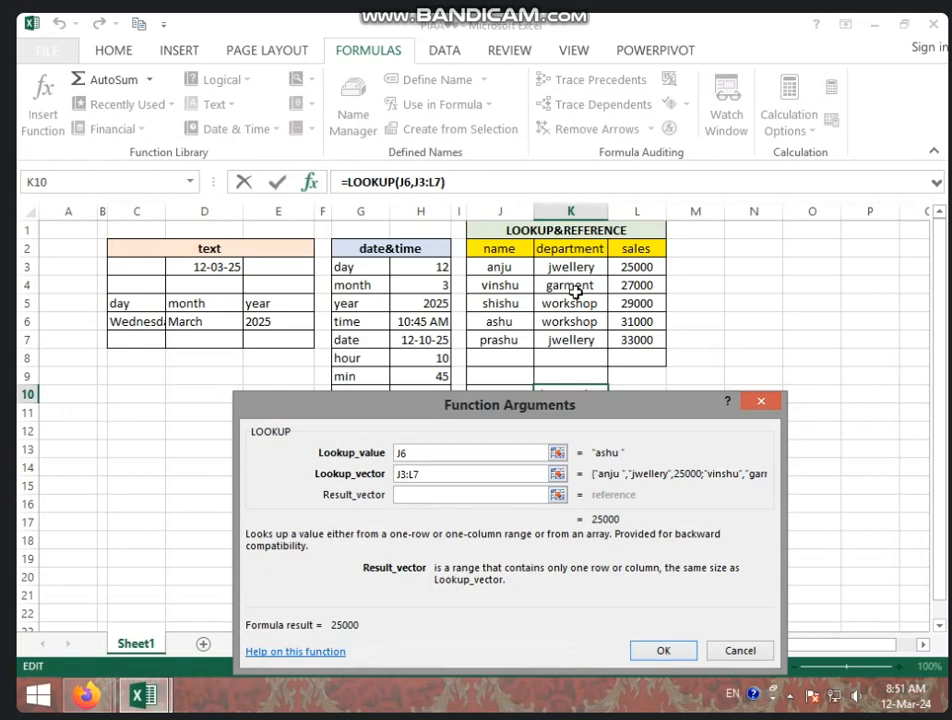
left_click_drag(578, 272, 583, 344)
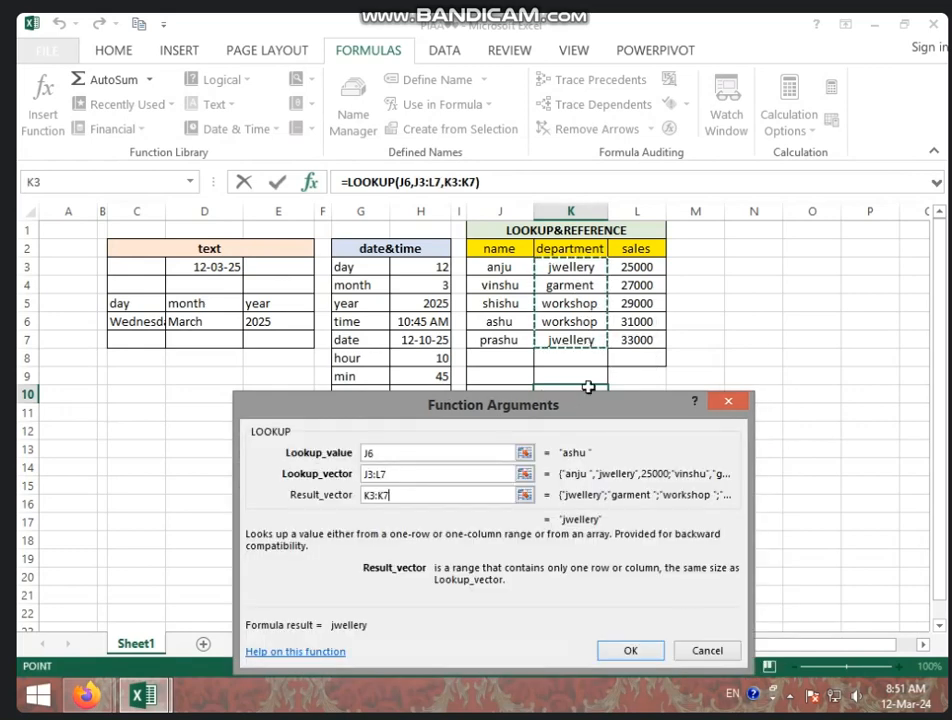
left_click(648, 654)
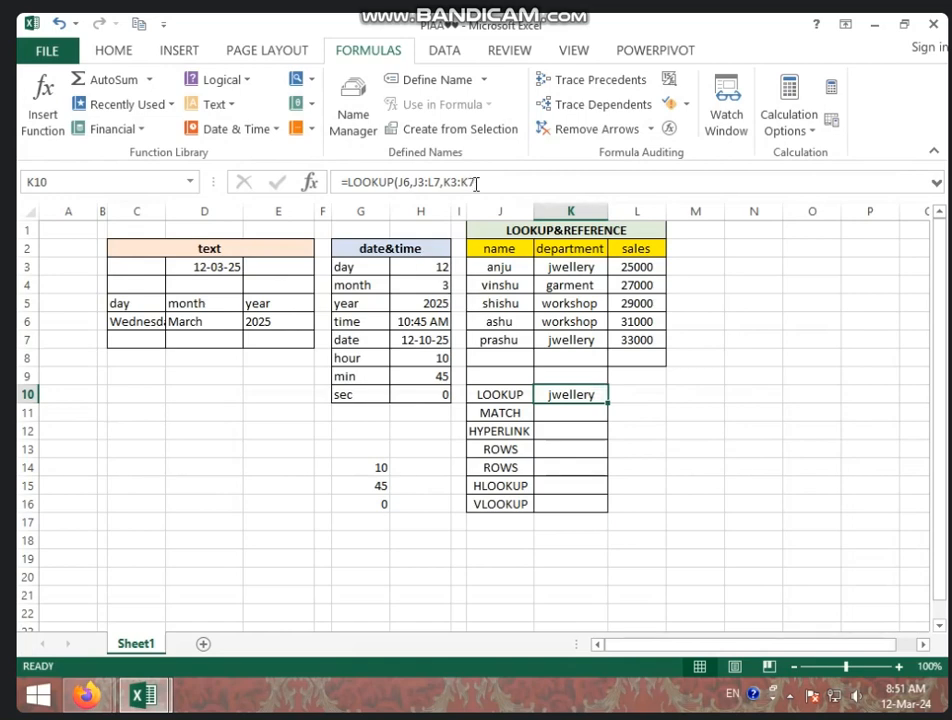
Step: Clear the LOOKUP formula from K10
double_click(563, 403)
key("BackSpace")
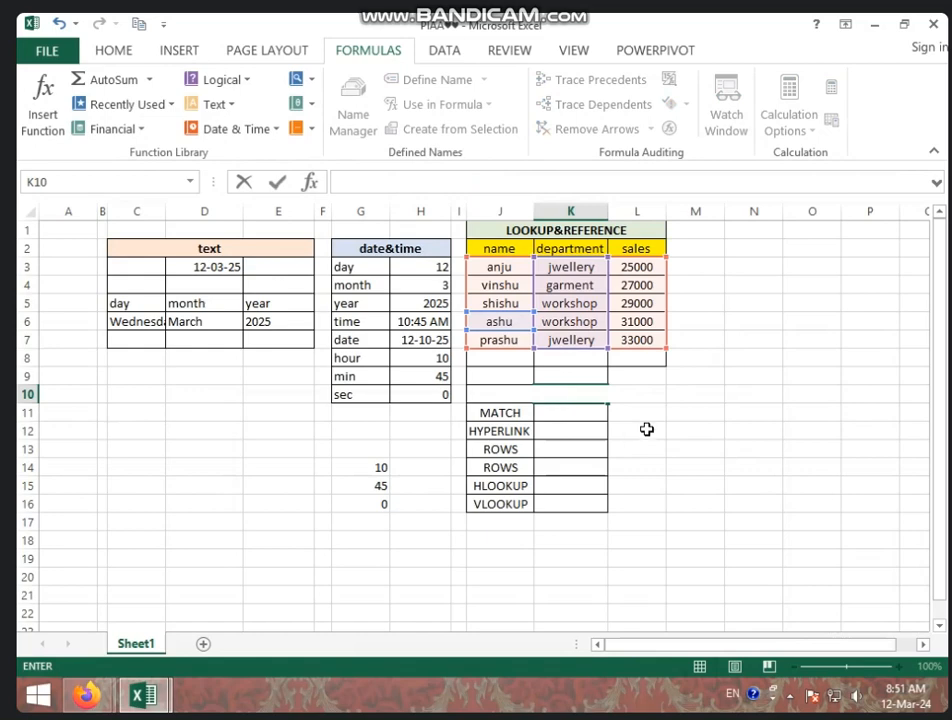
left_click(647, 430)
left_click(583, 394)
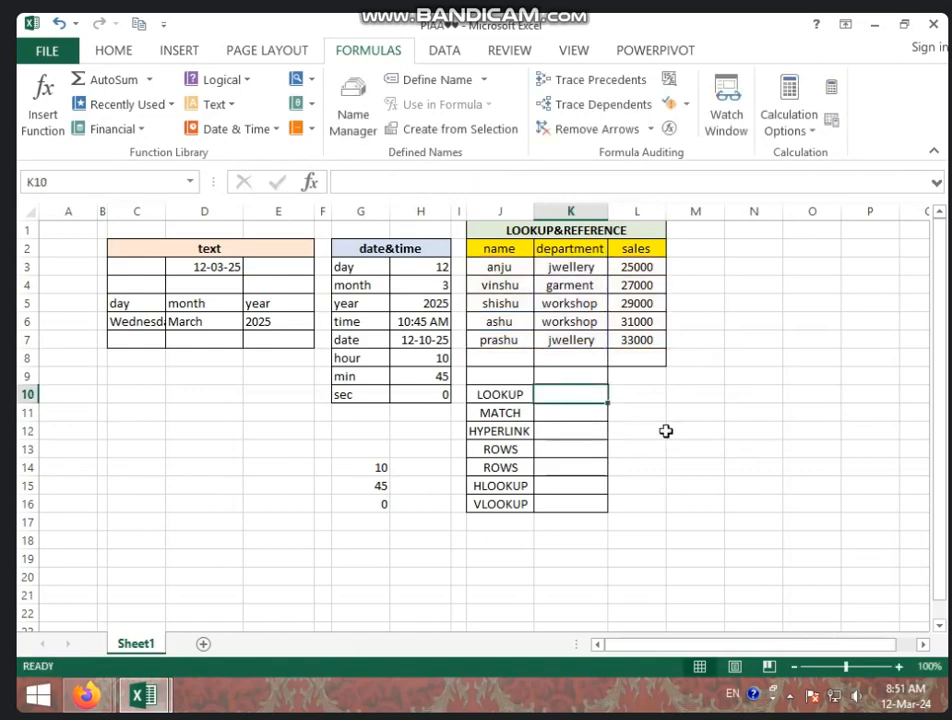
Step: Insert a vector-form LOOKUP function in K10 with lookup value J3, lookup vector J3:L7 and result vector K3:K7
left_click(318, 86)
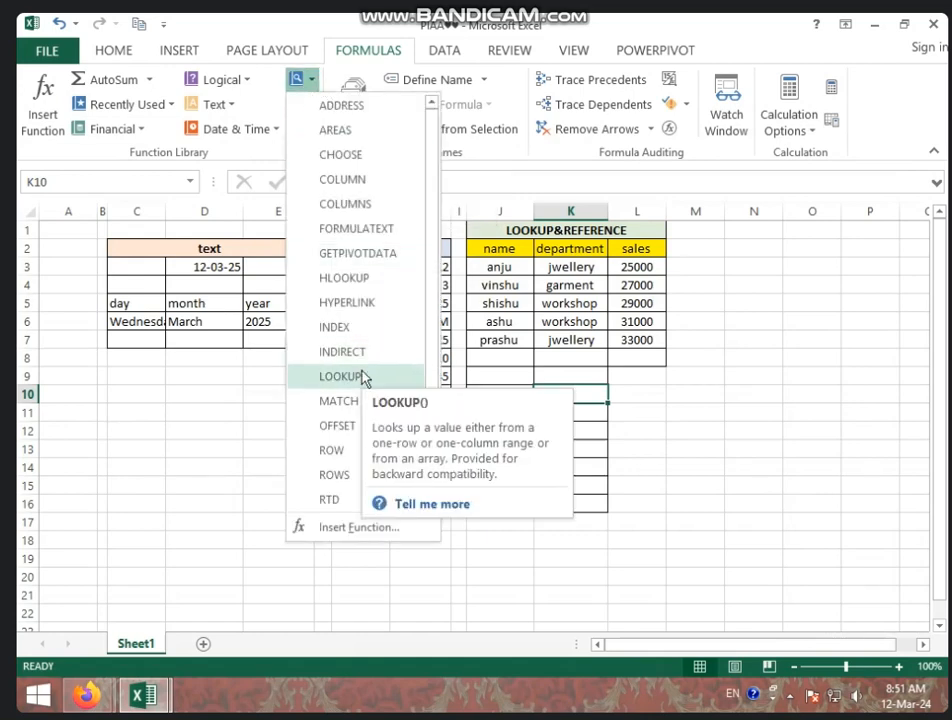
left_click(361, 377)
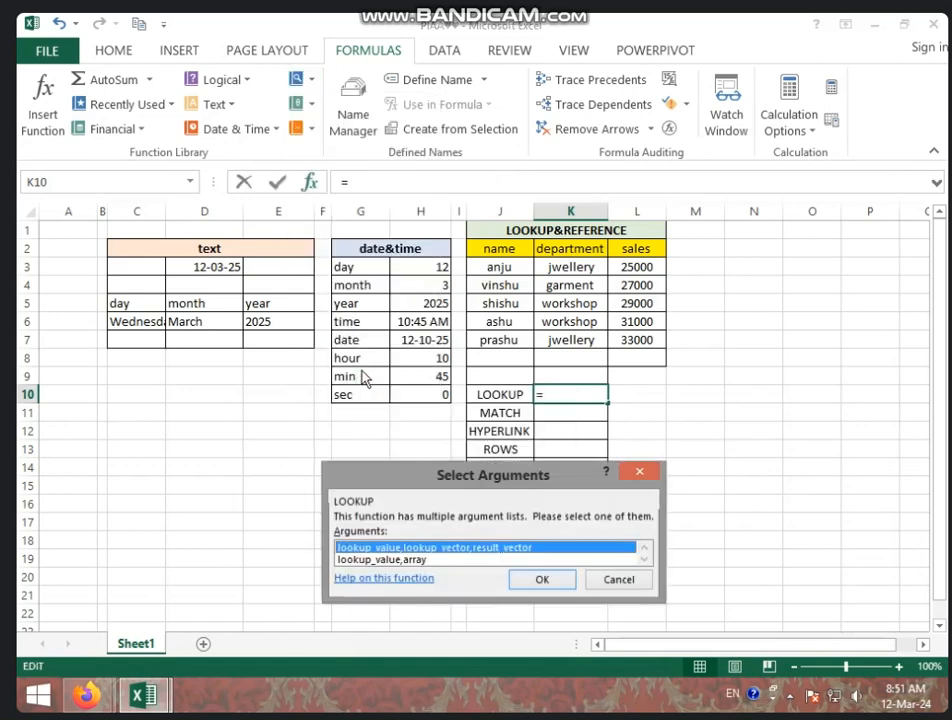
left_click(566, 587)
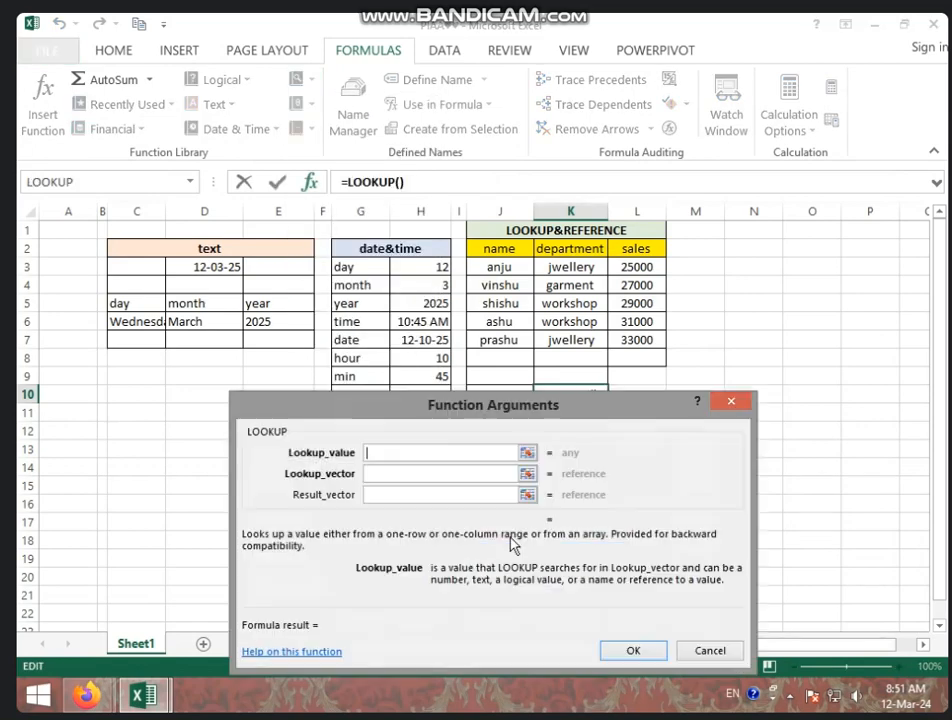
left_click(503, 270)
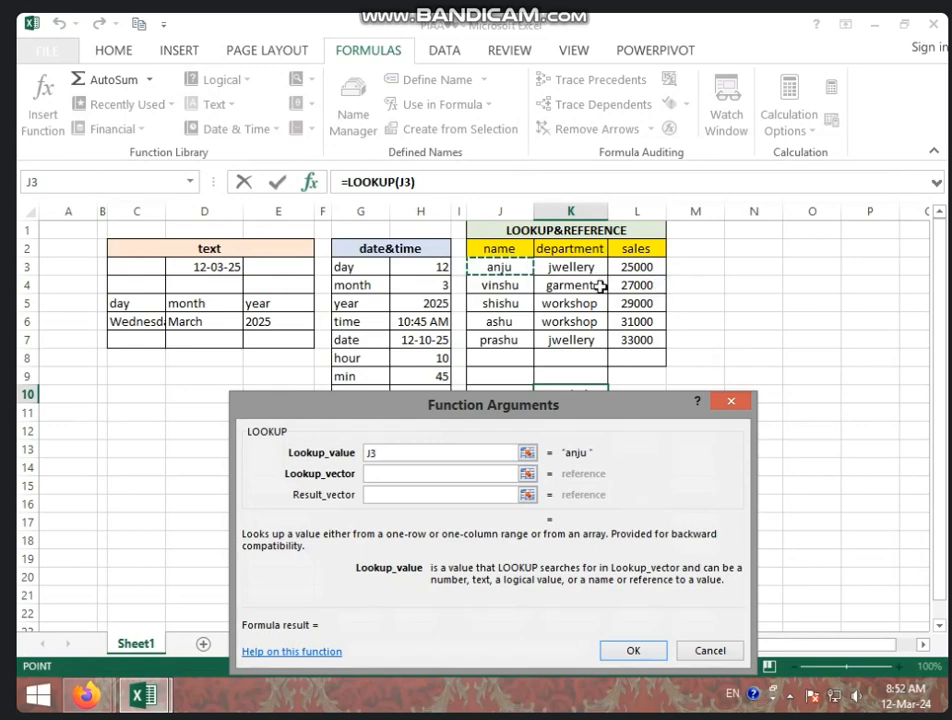
left_click(430, 474)
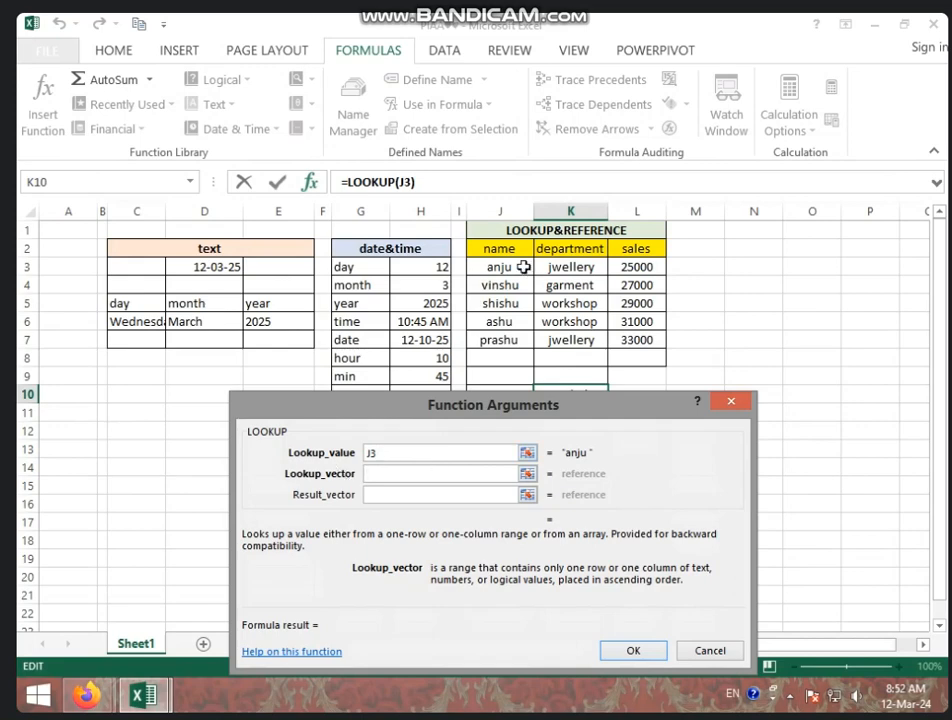
left_click_drag(506, 268, 624, 342)
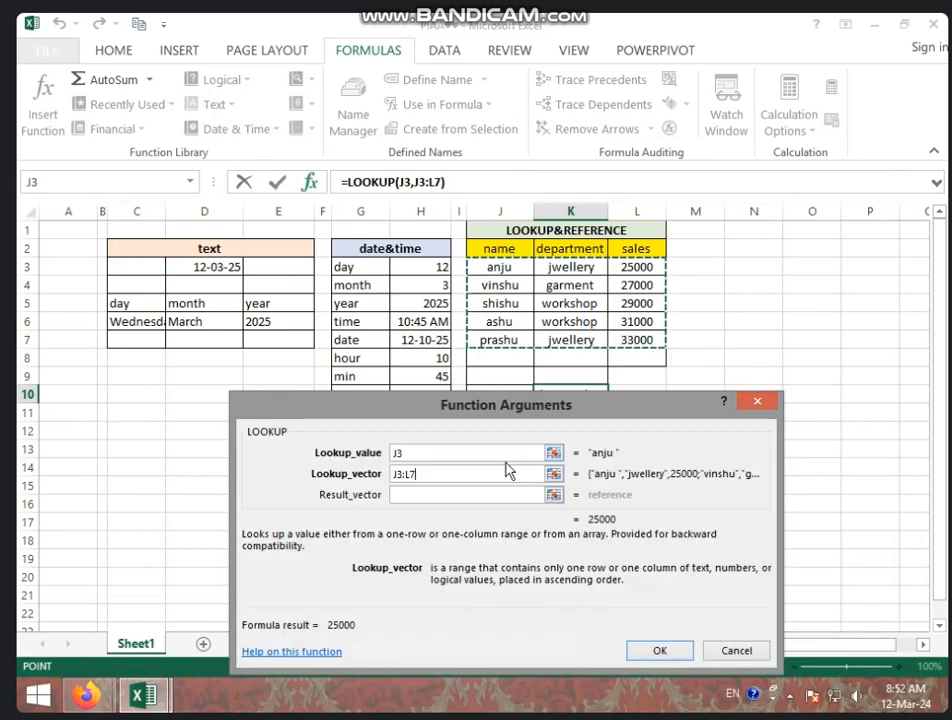
left_click(488, 493)
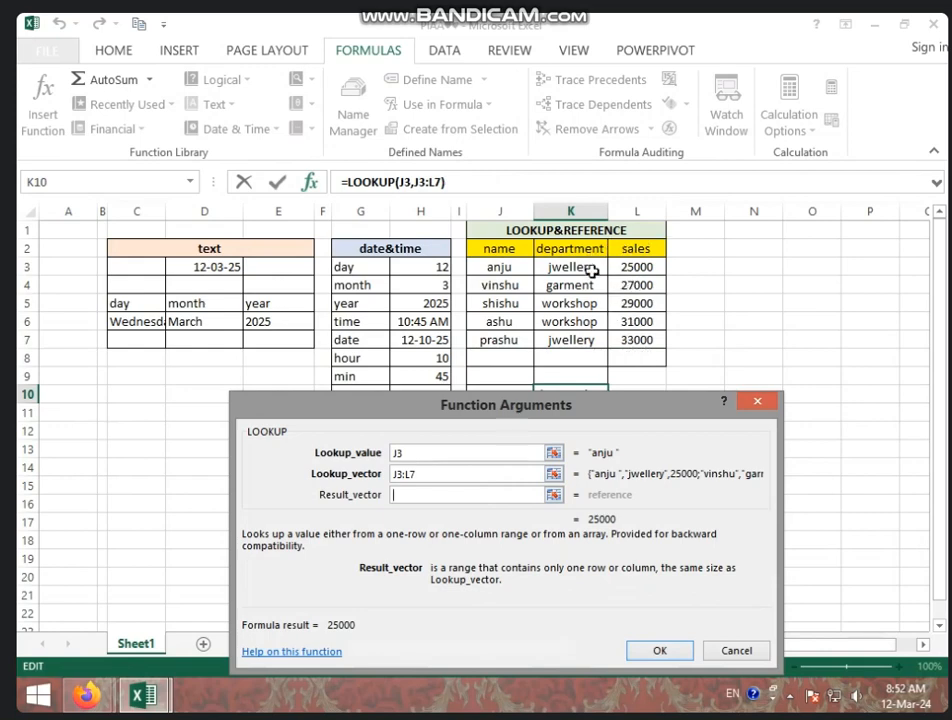
left_click_drag(583, 265, 575, 340)
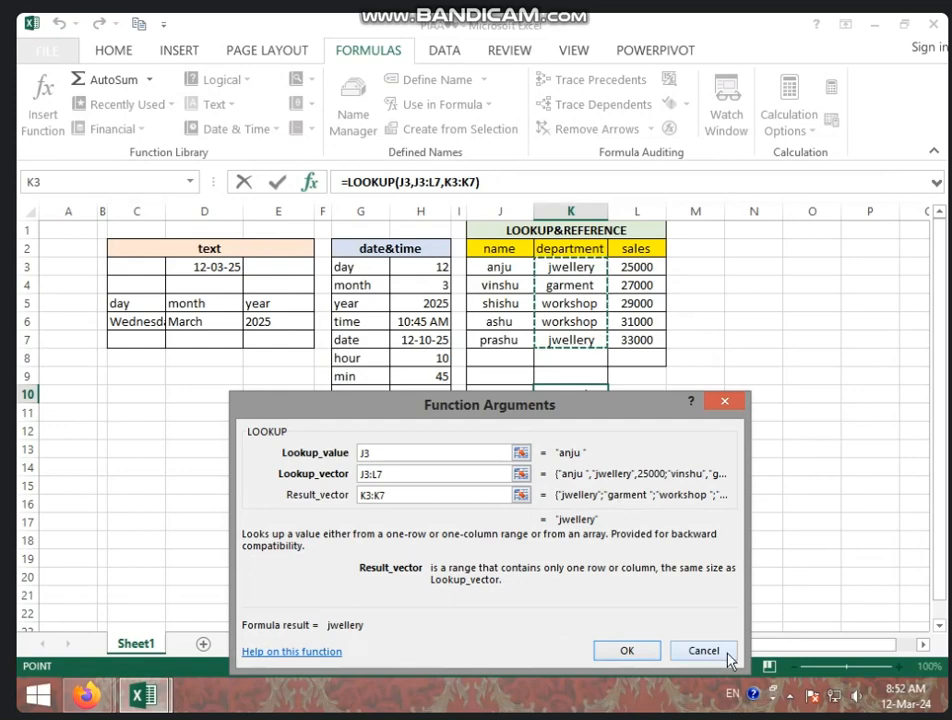
left_click(656, 656)
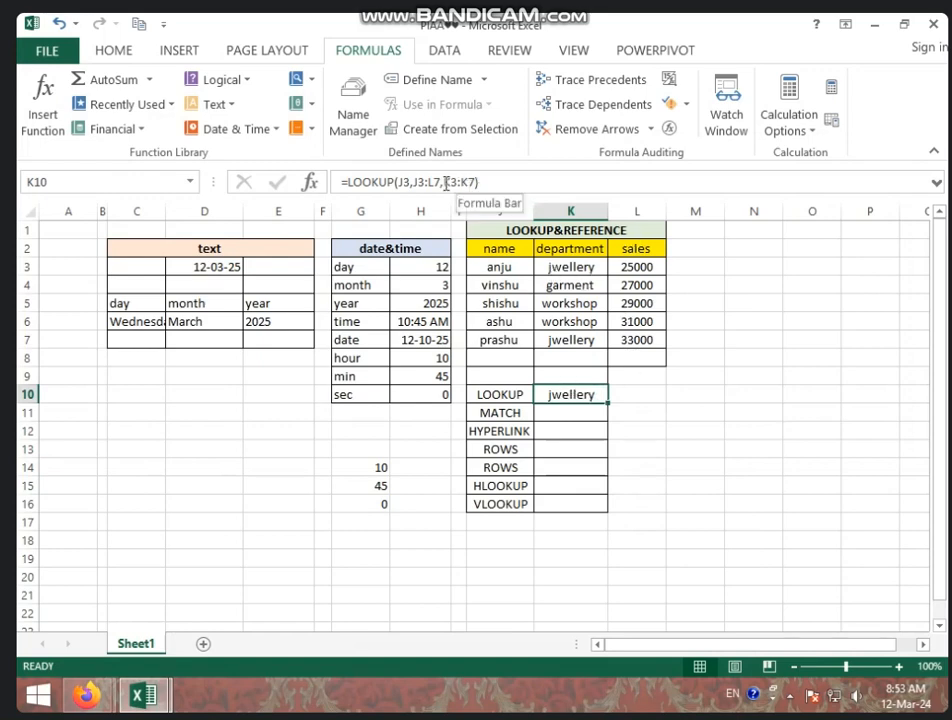
Step: Change the result vector of the LOOKUP formula in K10 to the sales range L3:L7
left_click_drag(445, 182, 478, 182)
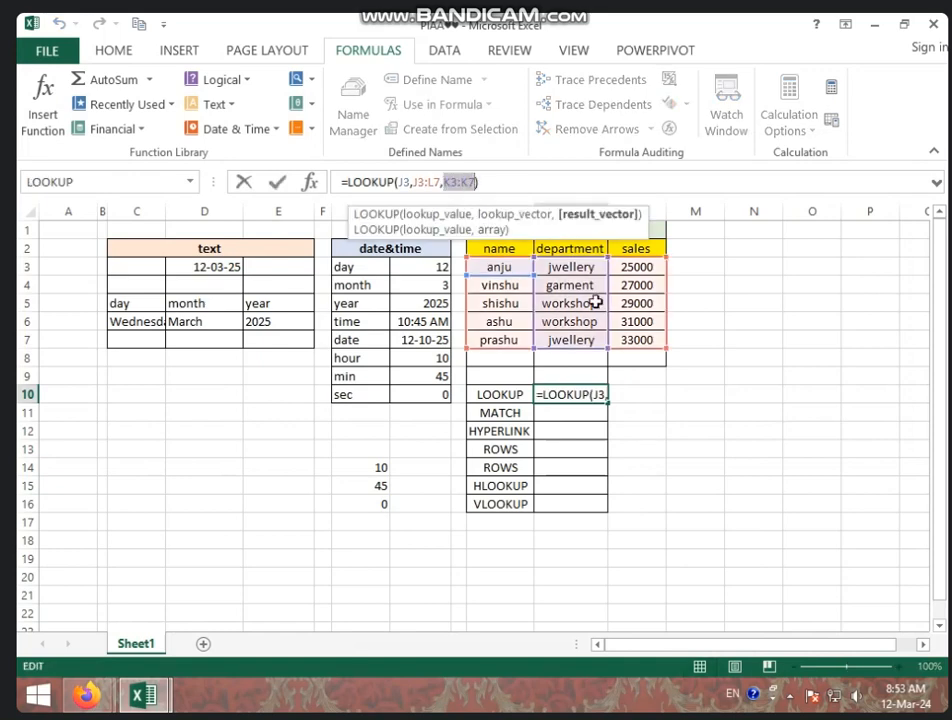
left_click_drag(620, 268, 647, 340)
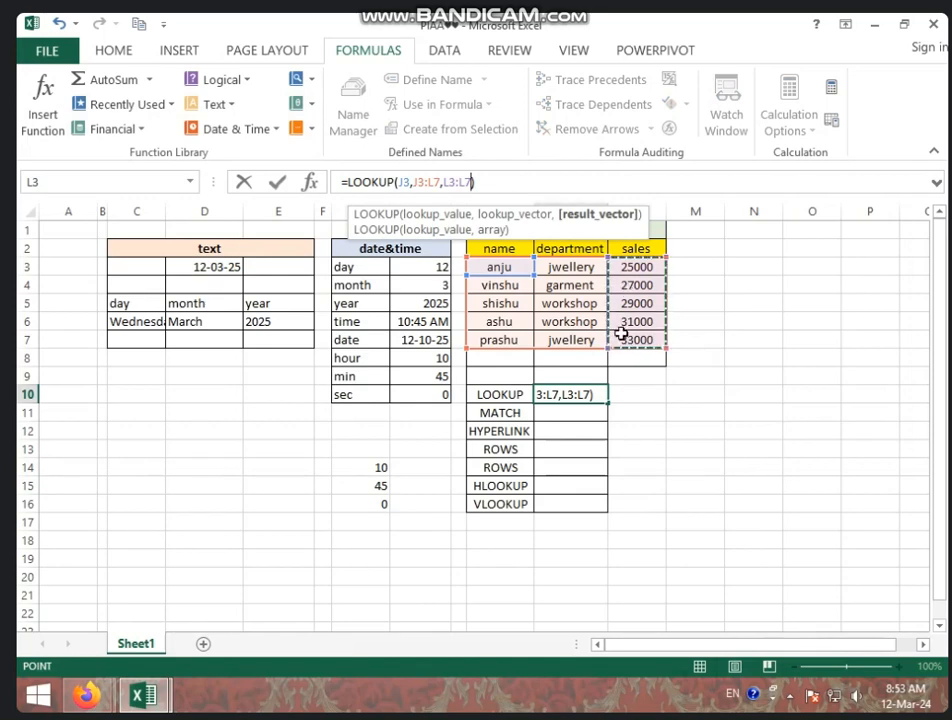
key("Return")
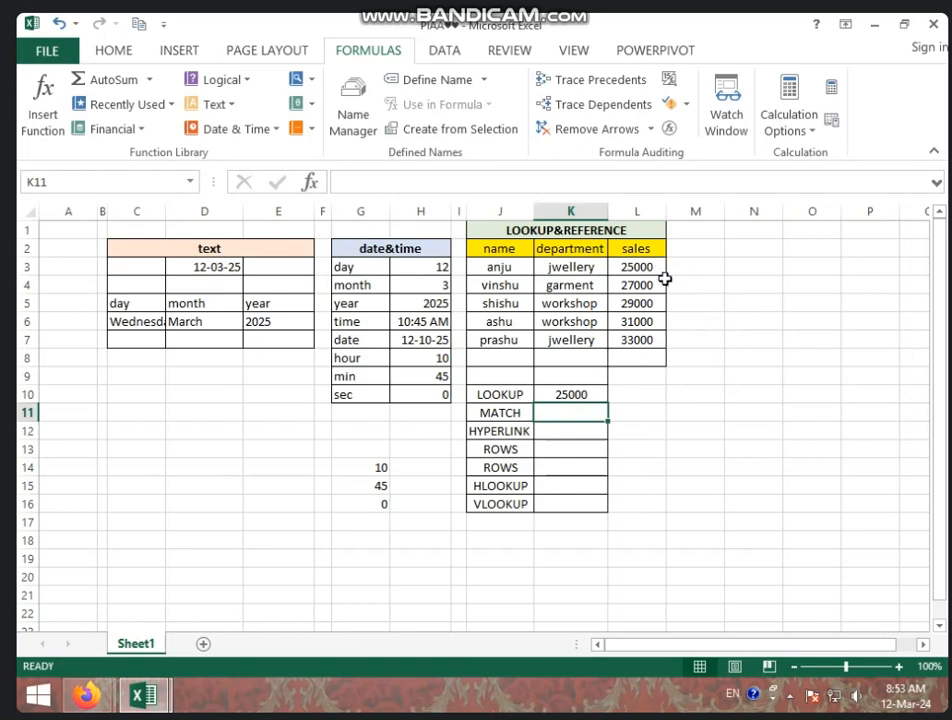
left_click(557, 441)
left_click(559, 415)
left_click(589, 395)
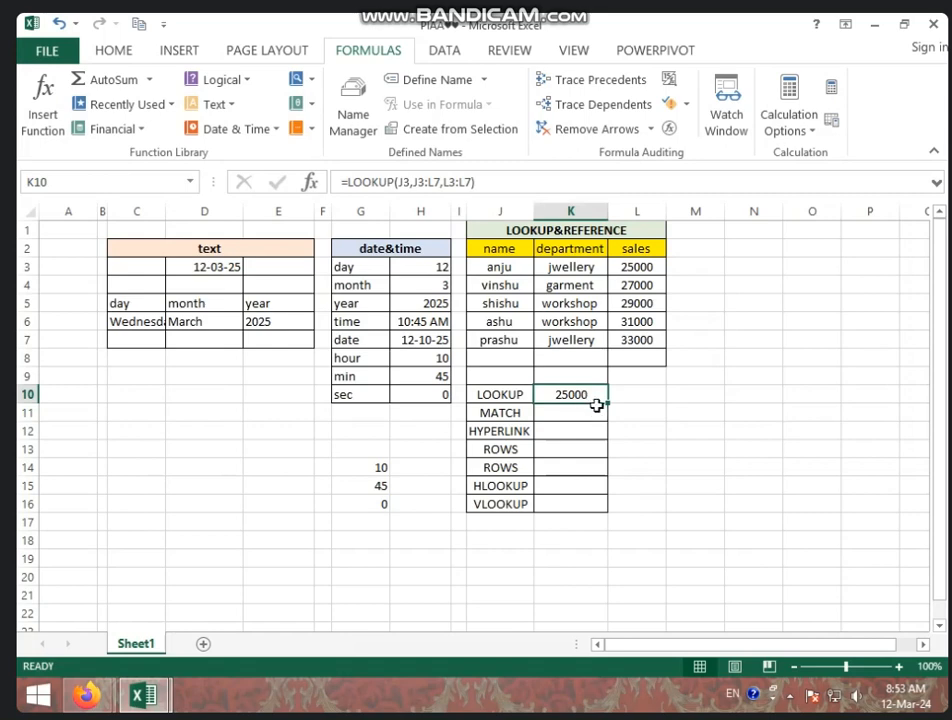
Step: Try a MATCH function in K11 with lookup value J4, lookup array J3:L7 and match type 0
left_click(595, 412)
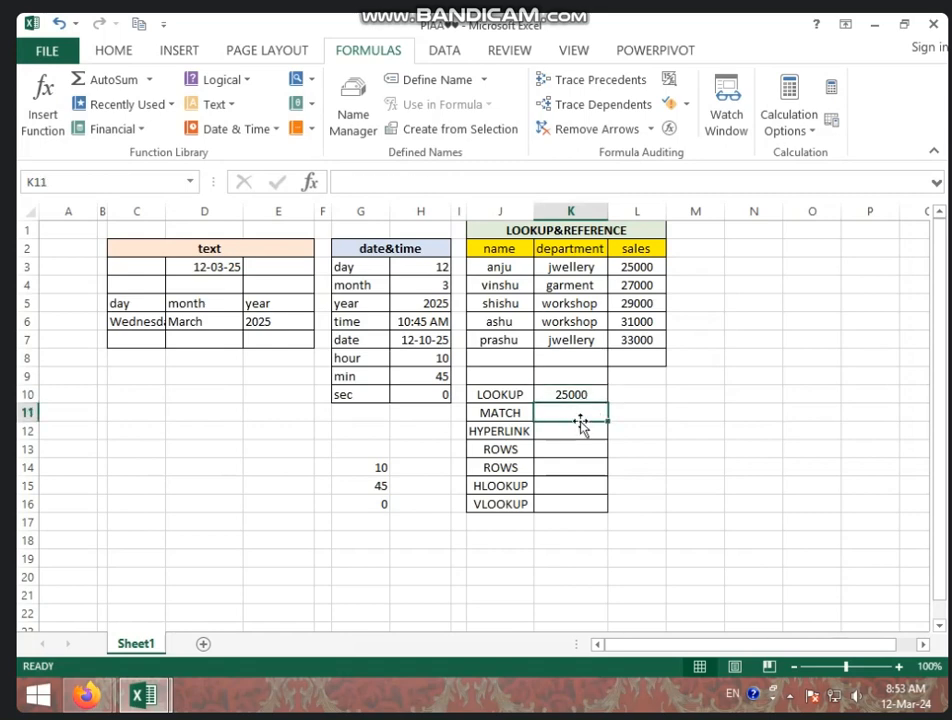
left_click(308, 86)
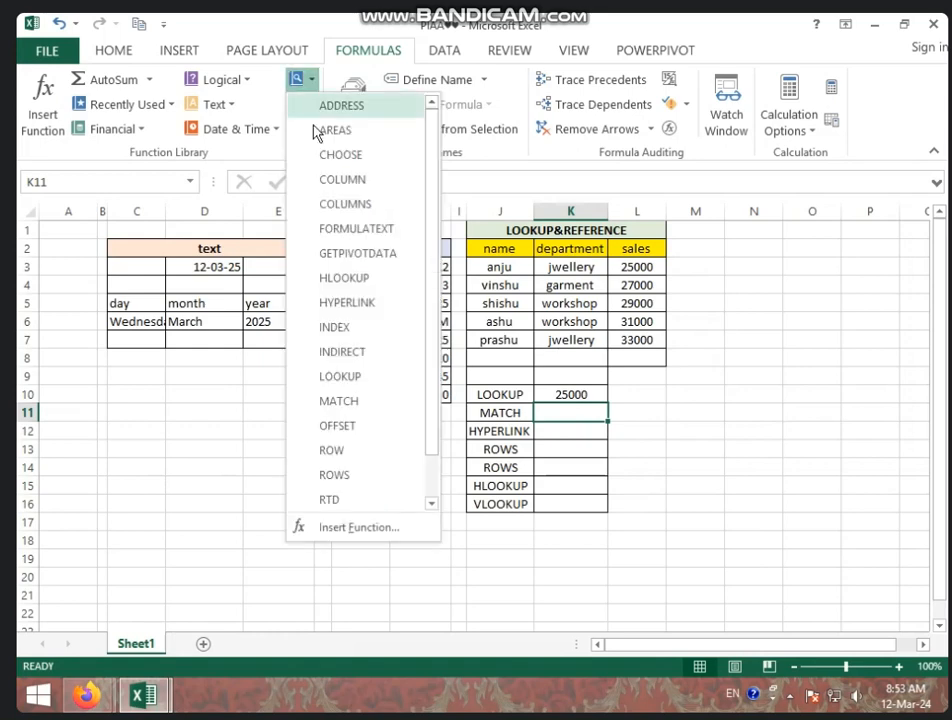
left_click(340, 402)
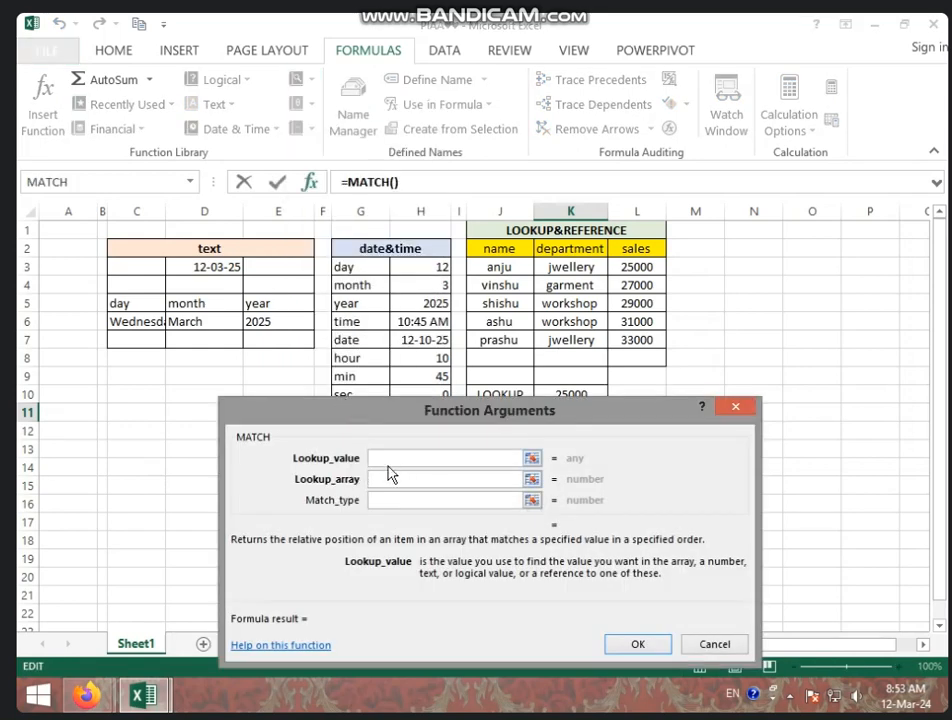
left_click_drag(416, 424, 464, 434)
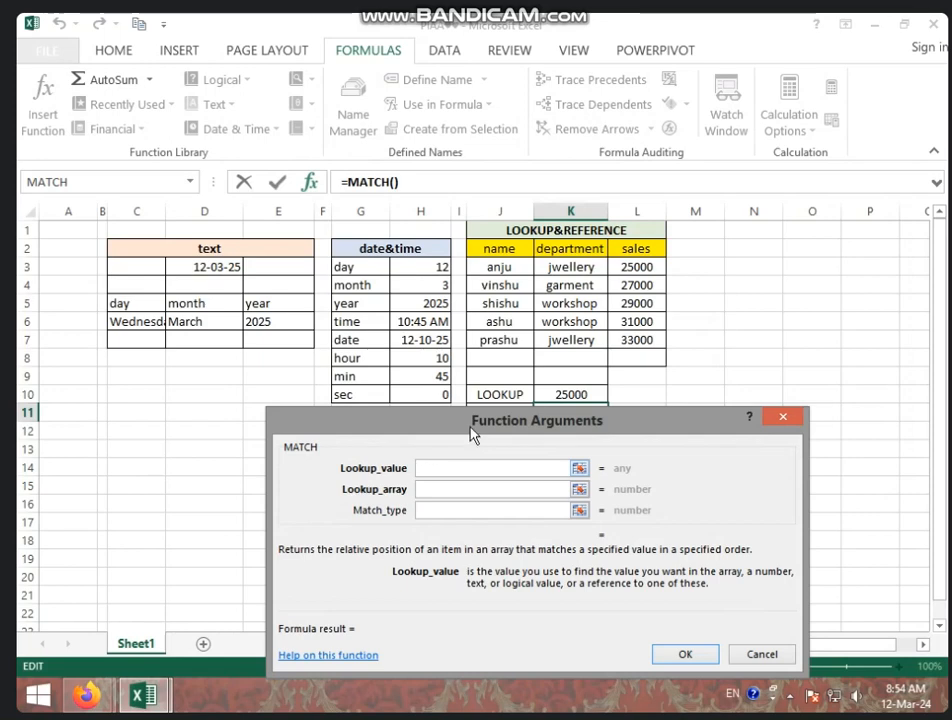
left_click(494, 286)
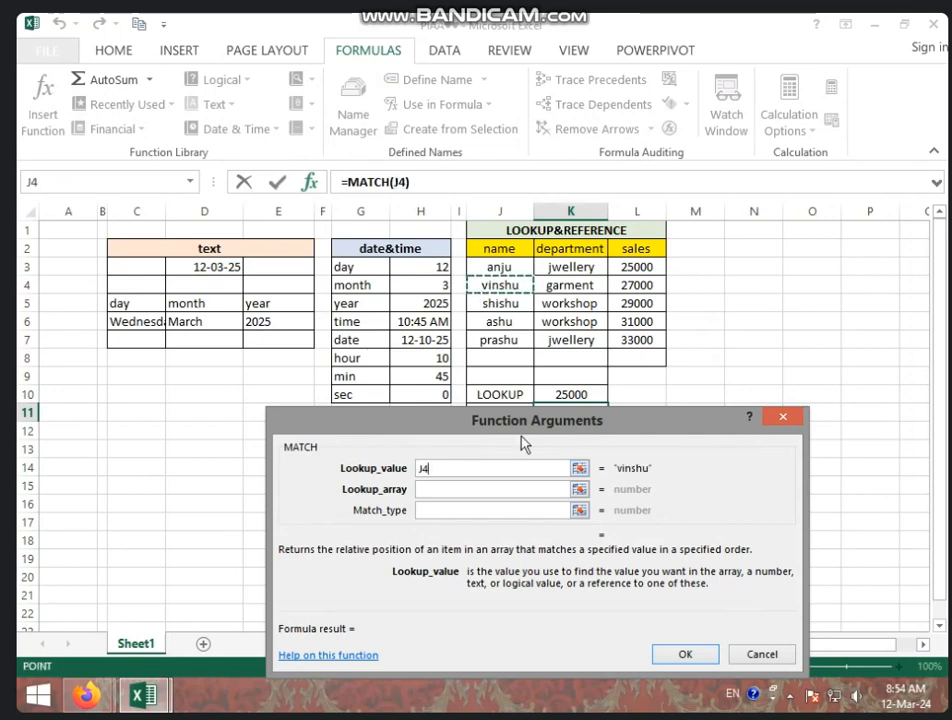
left_click(447, 489)
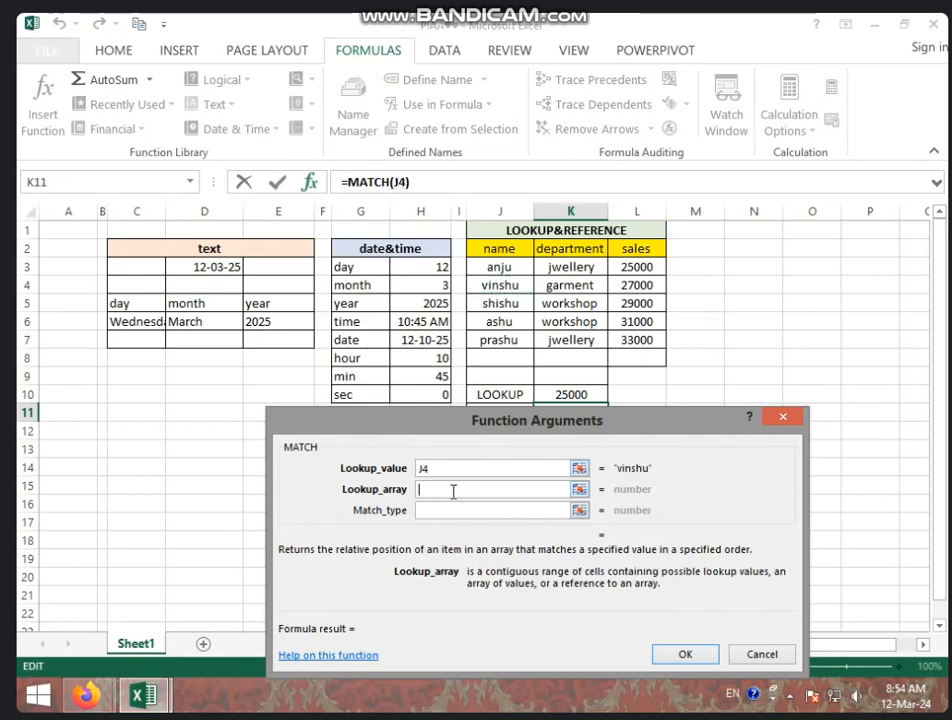
left_click_drag(499, 267, 633, 341)
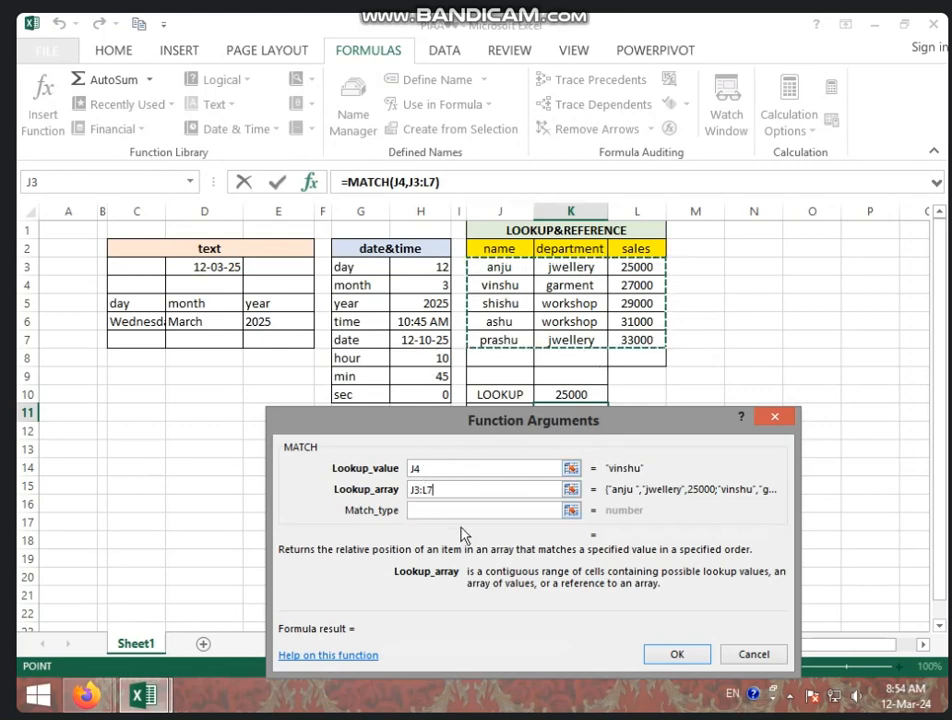
left_click(455, 511)
type("00")
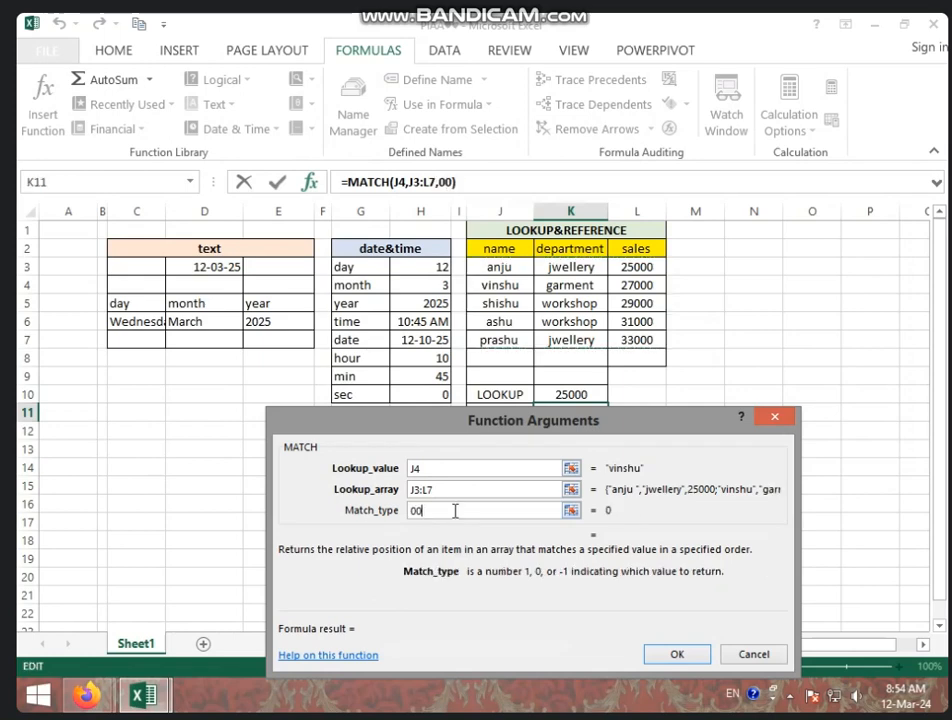
key("BackSpace")
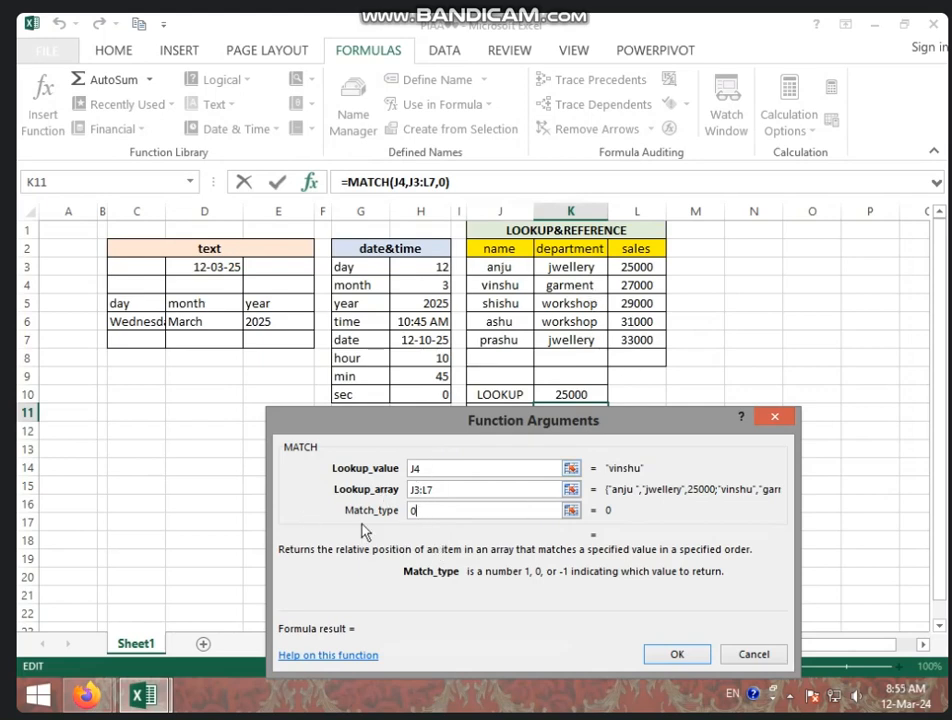
left_click(676, 653)
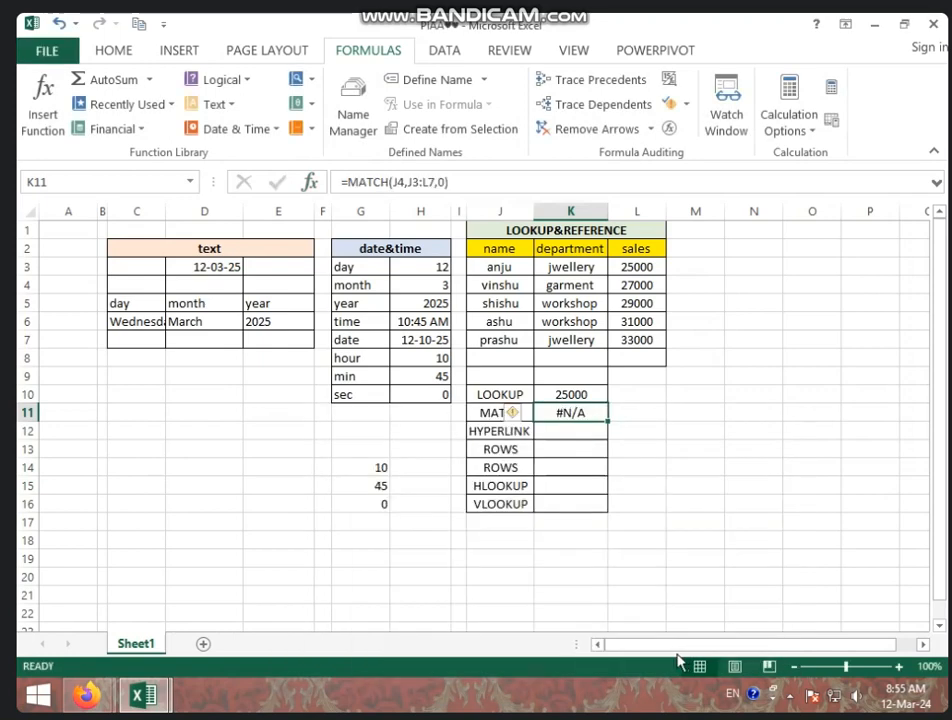
Step: Clear the MATCH formula from K11
key("Return")
key("Return")
left_click(573, 418)
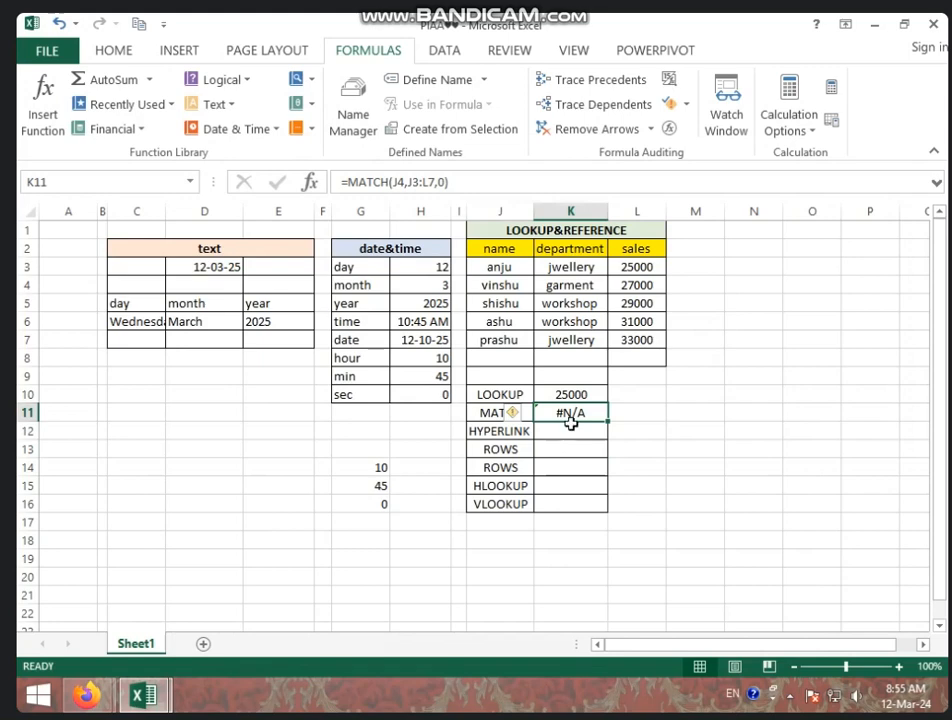
double_click(571, 420)
left_click(580, 445)
Step: Insert a MATCH function in K11 with lookup value J4, lookup array J3:J7 and match type 0
left_click(558, 411)
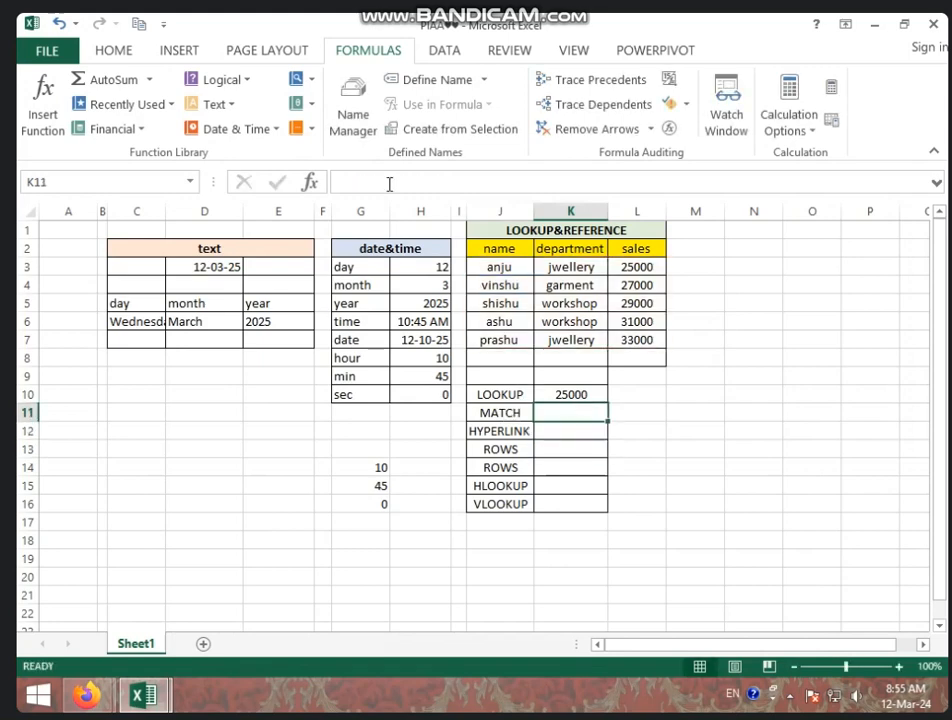
left_click(308, 80)
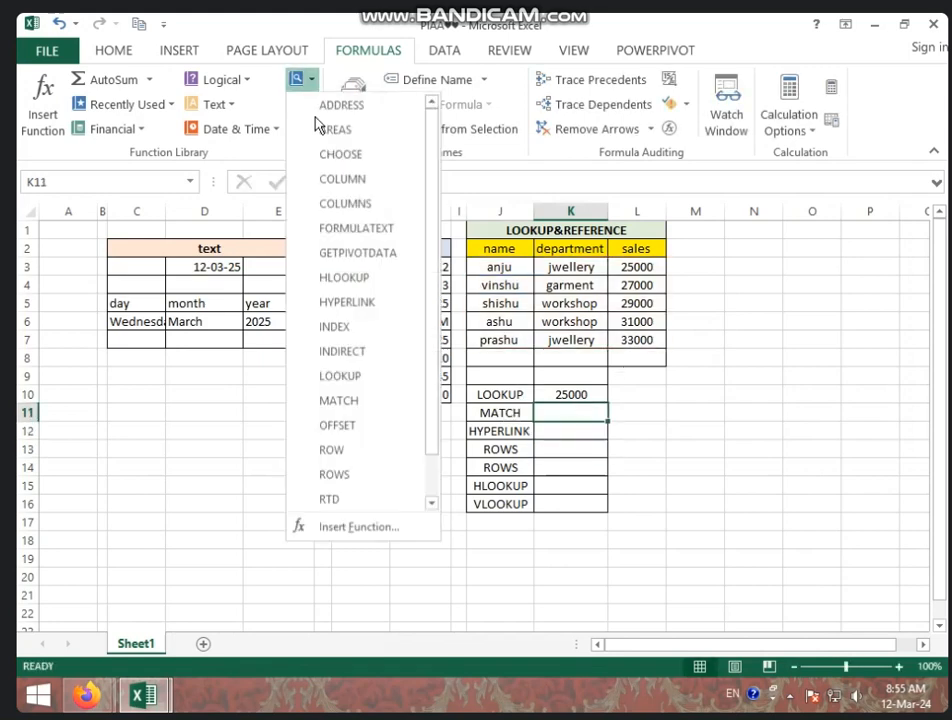
left_click(340, 400)
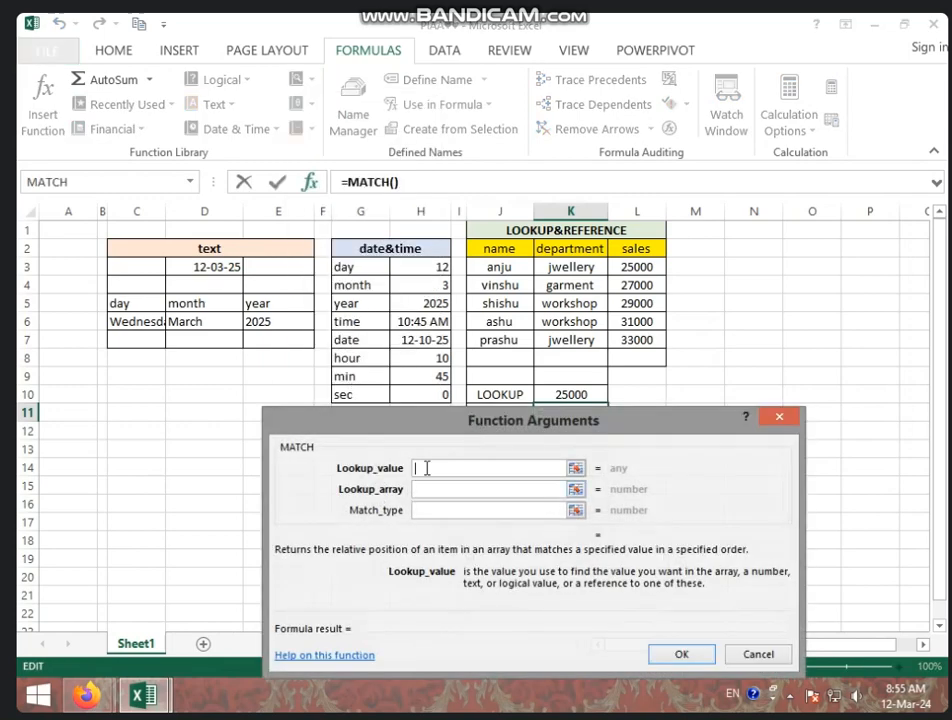
left_click_drag(451, 425, 453, 432)
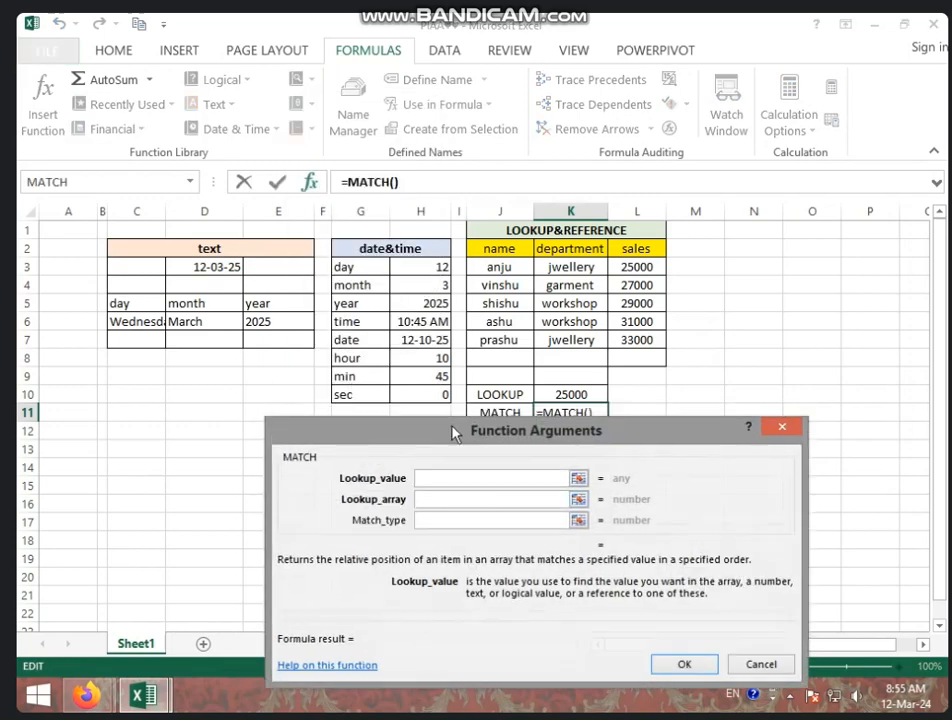
left_click(497, 283)
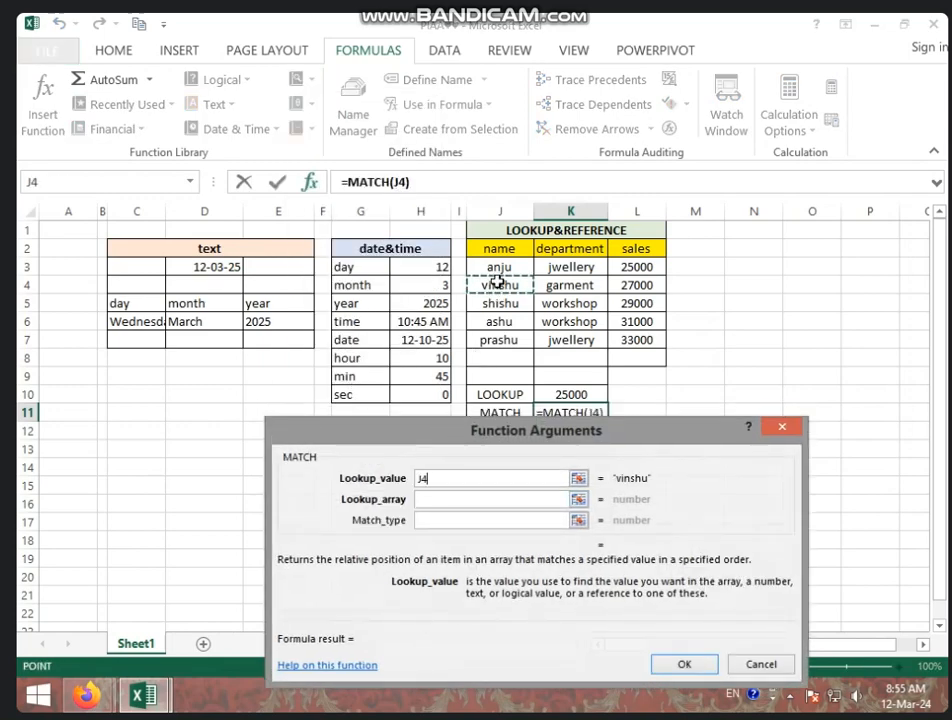
left_click(444, 501)
left_click_drag(517, 268, 521, 337)
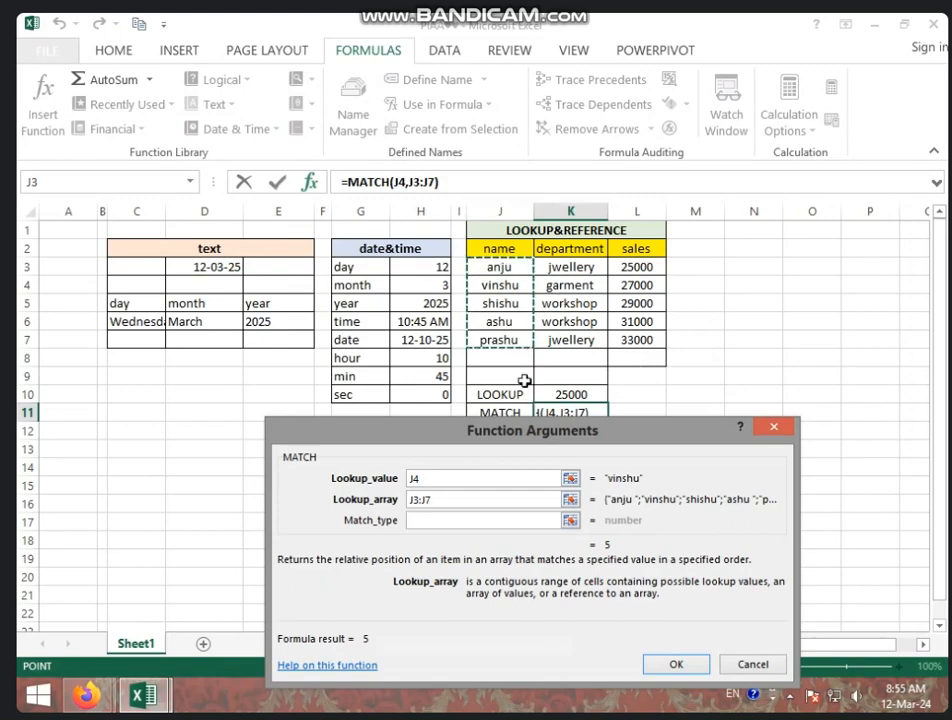
left_click(419, 522)
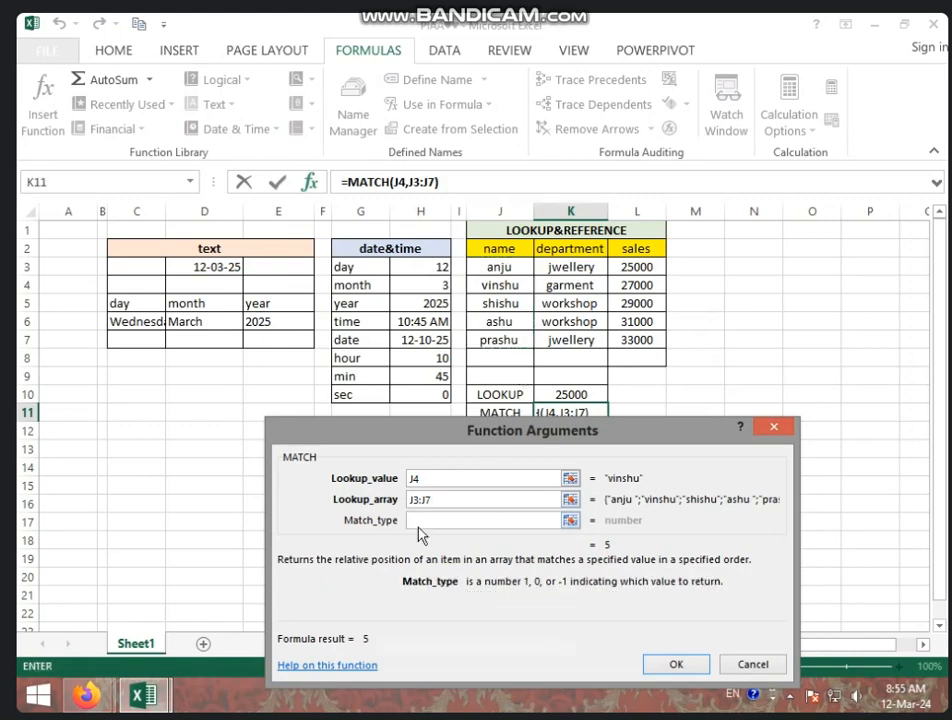
type("0")
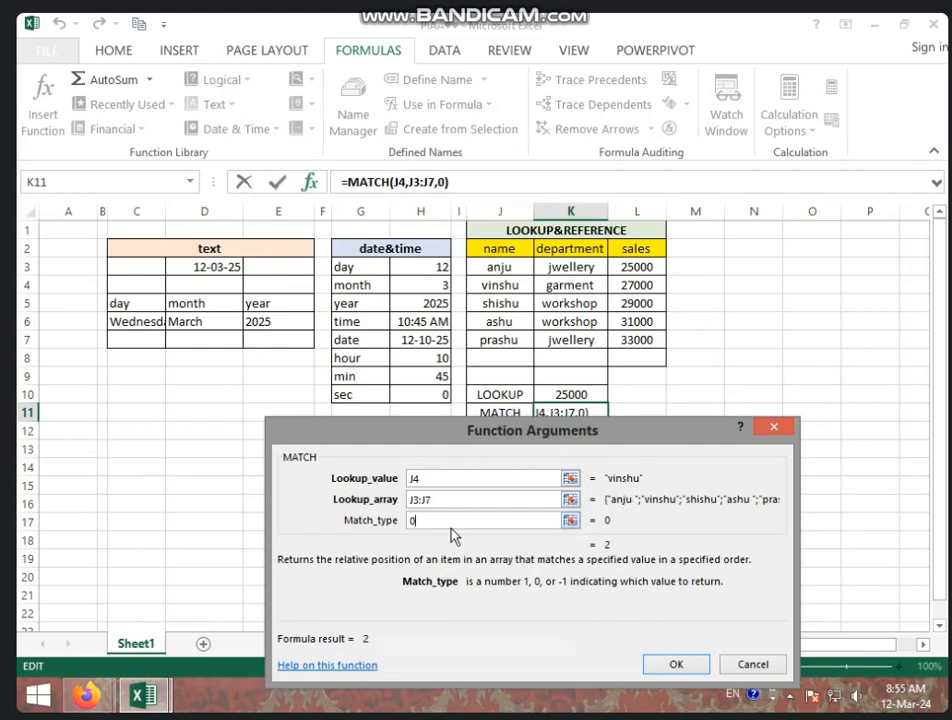
left_click(674, 664)
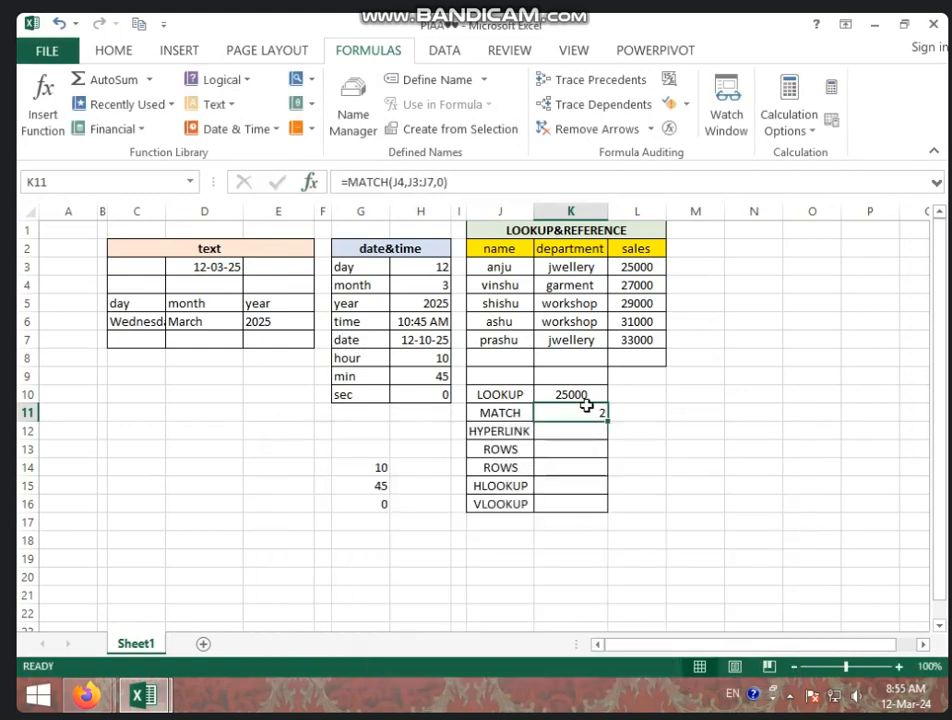
left_click(512, 287)
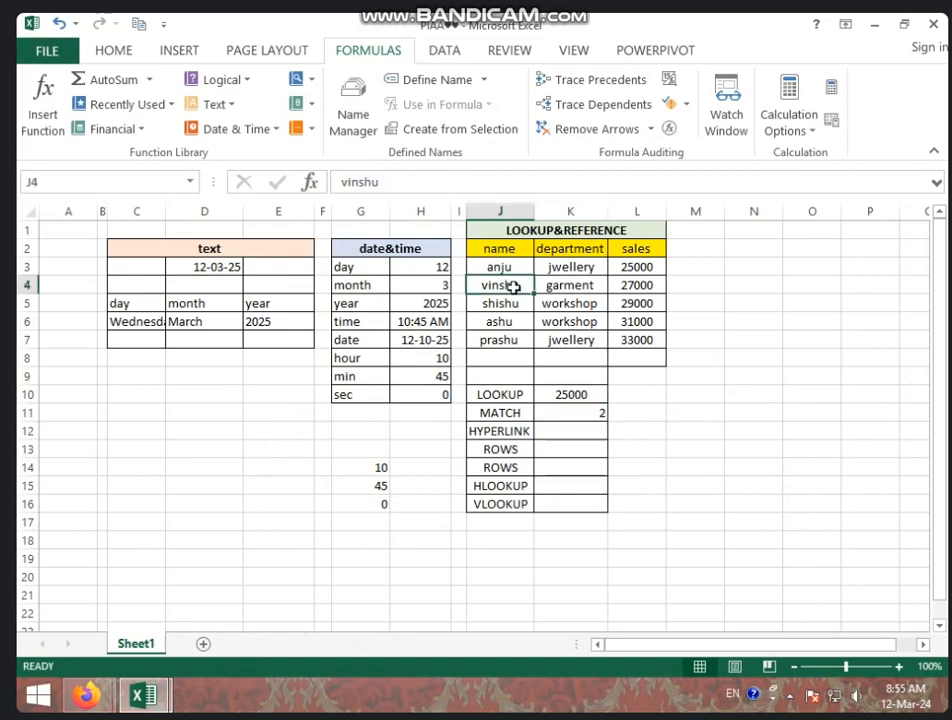
left_click(588, 418)
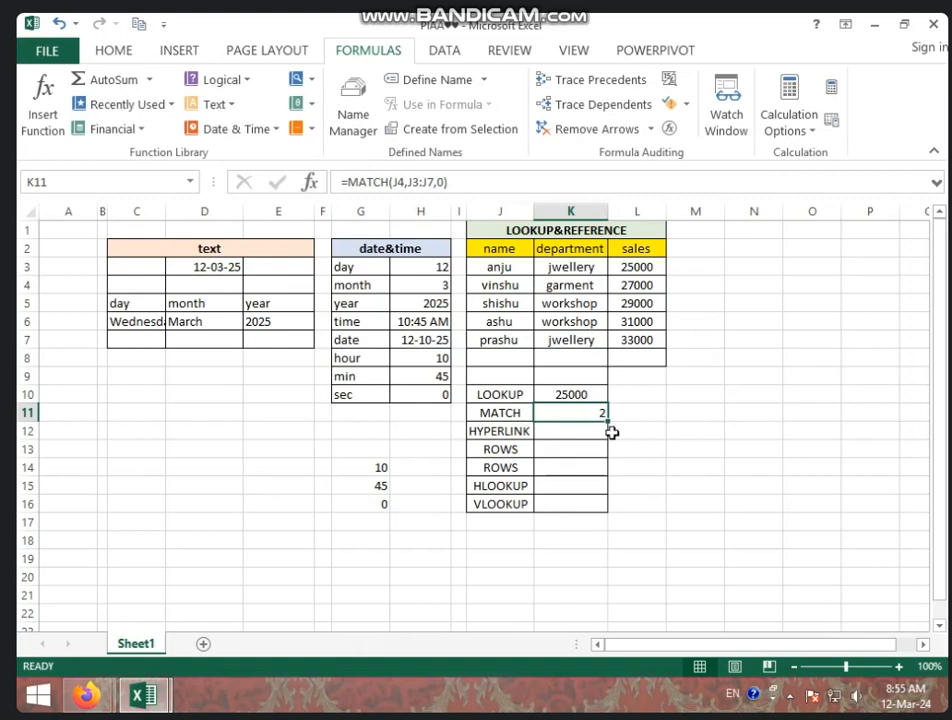
Step: Select K12 for the hyperlink result, switch to Firefox and copy the web address of the open Google Meet page
left_click(589, 430)
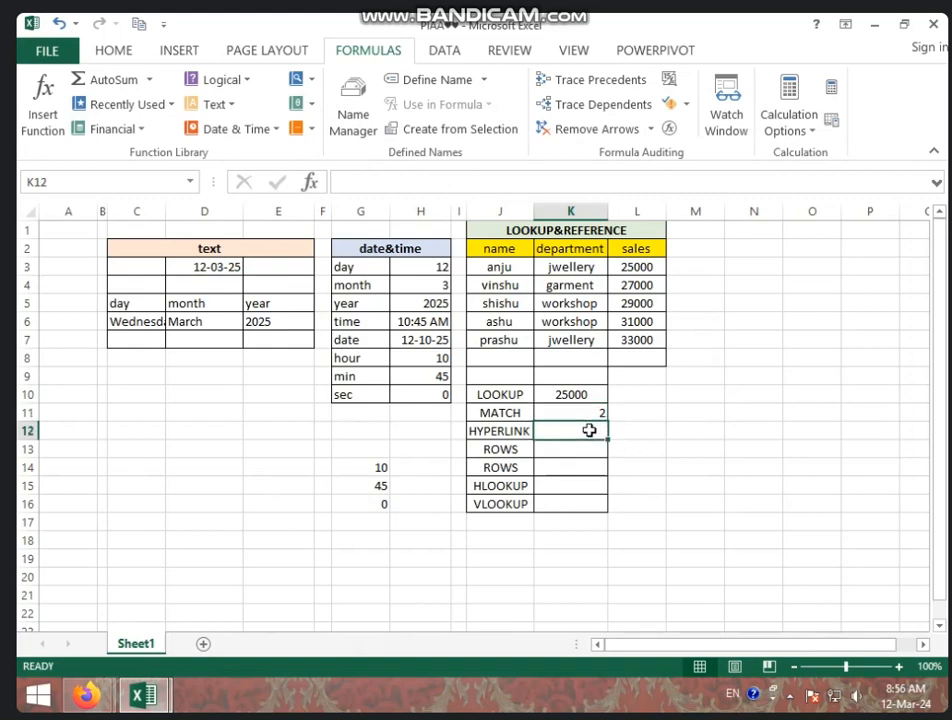
left_click(186, 52)
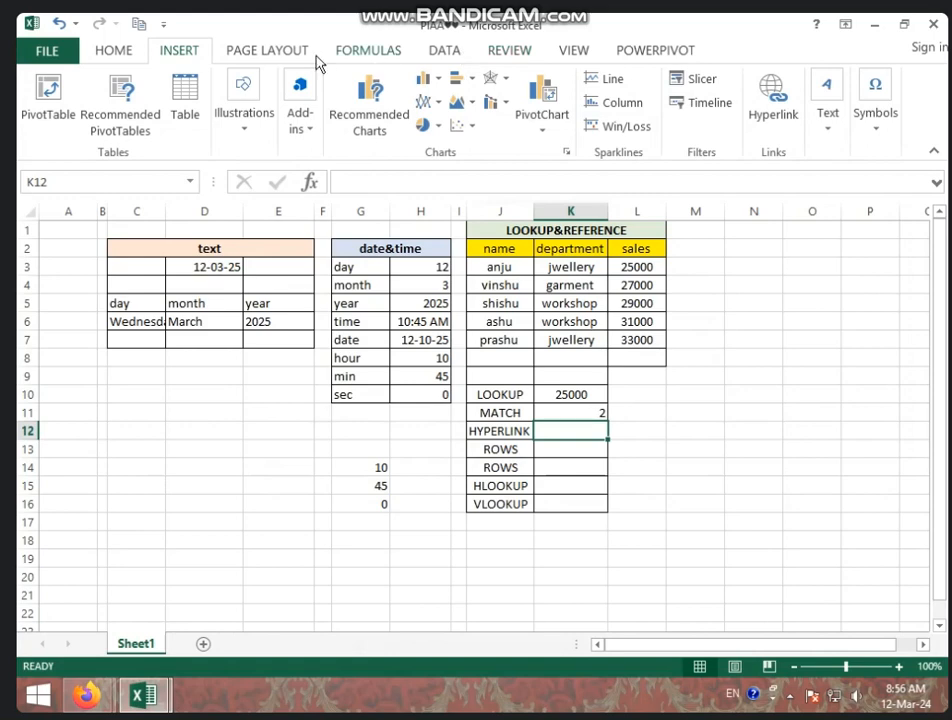
left_click(360, 50)
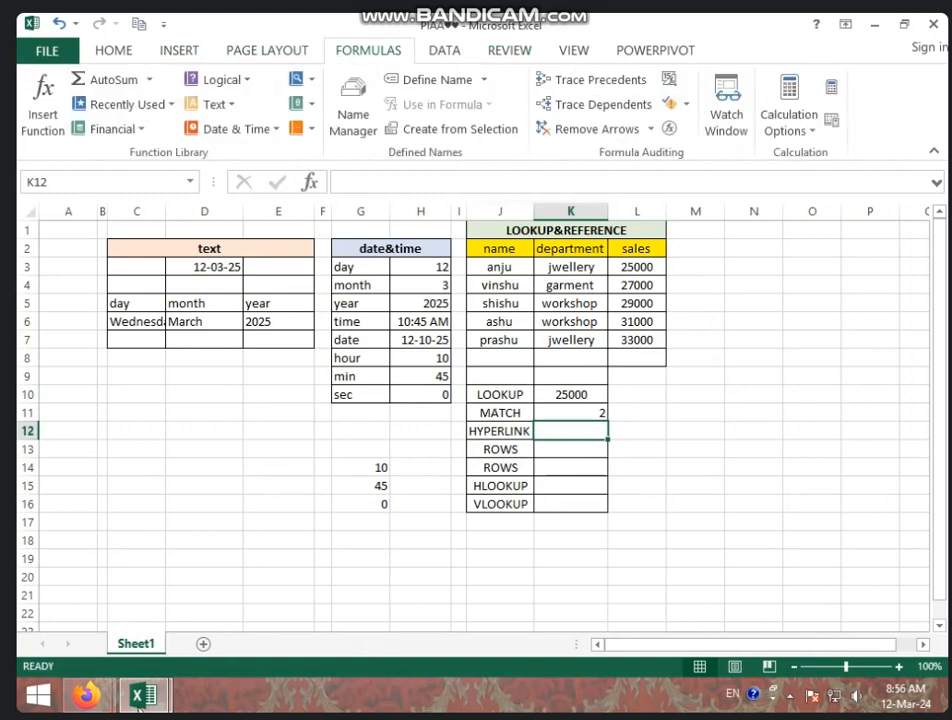
mouse_move(86, 694)
left_click(164, 628)
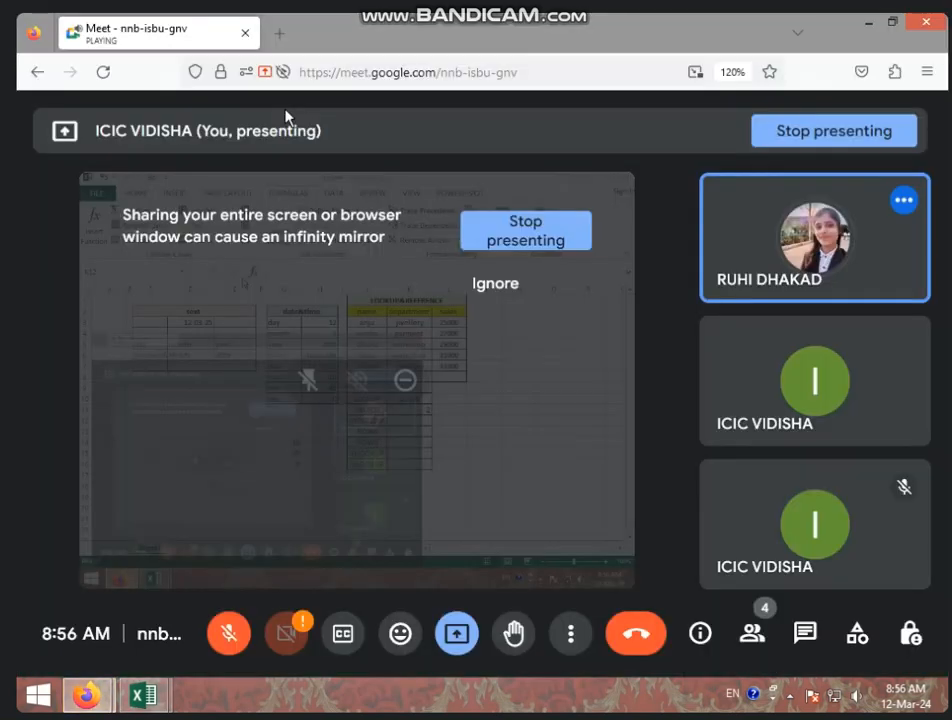
left_click(512, 74)
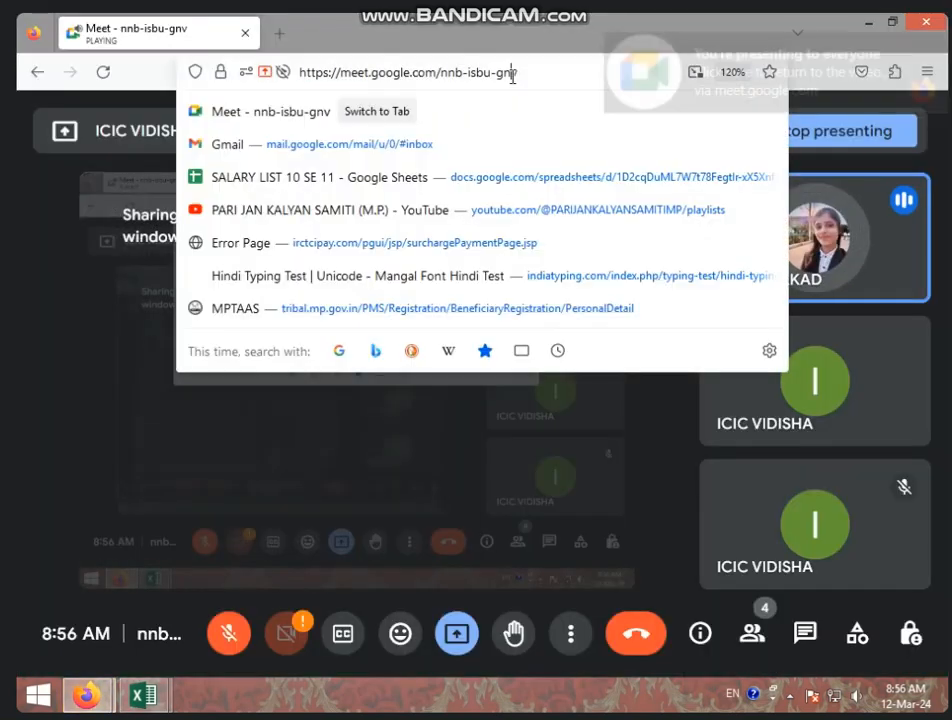
key("ctrl+c")
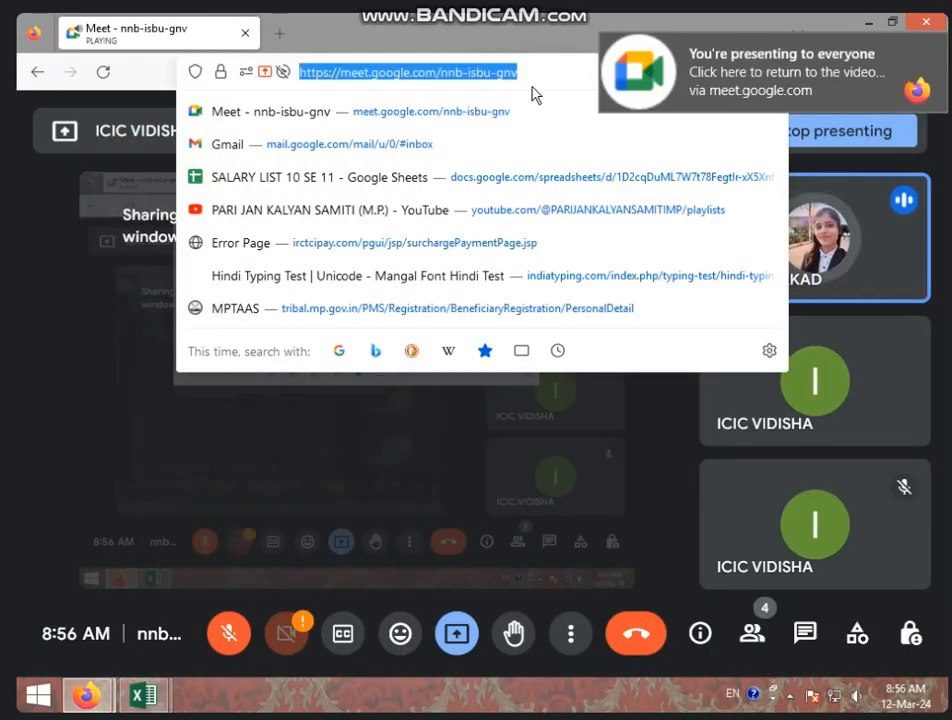
Step: Switch back to the PIAA workbook in Excel and start a HYPERLINK function in K12
left_click(152, 704)
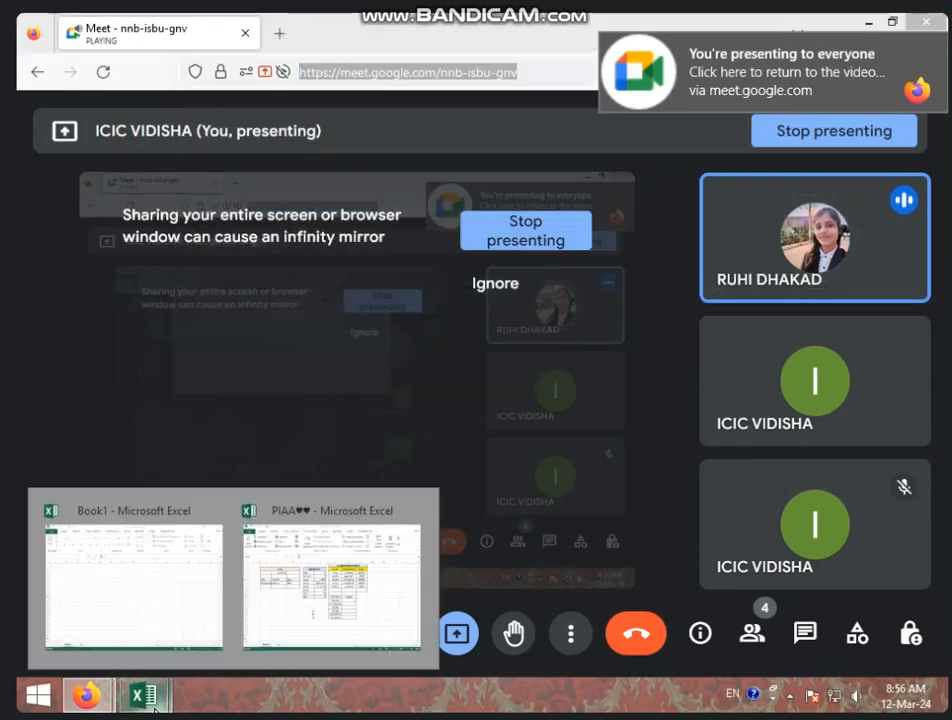
left_click(295, 620)
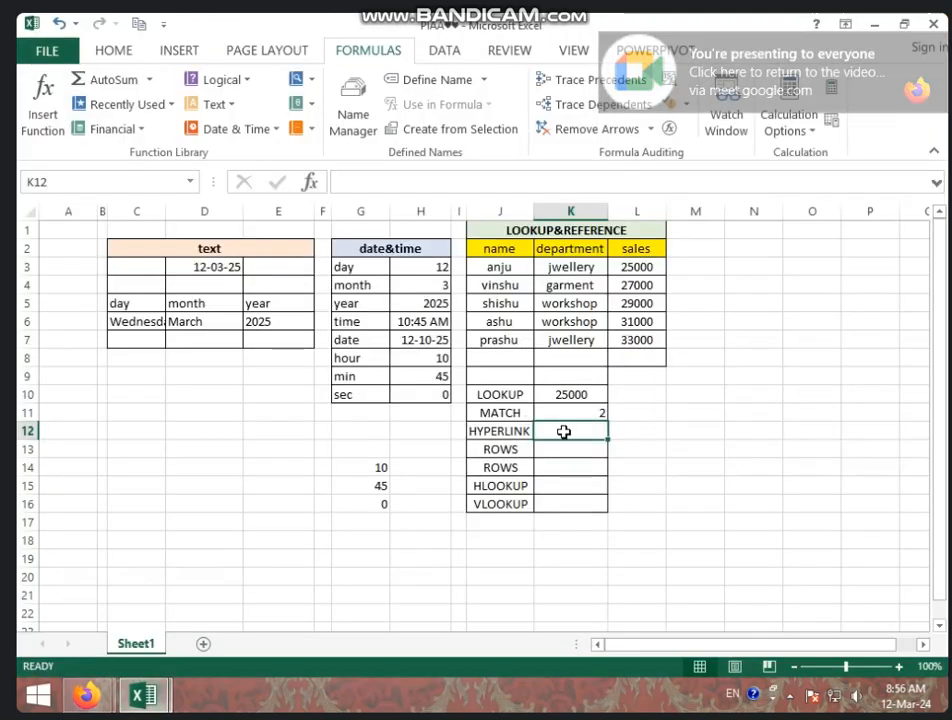
left_click(314, 85)
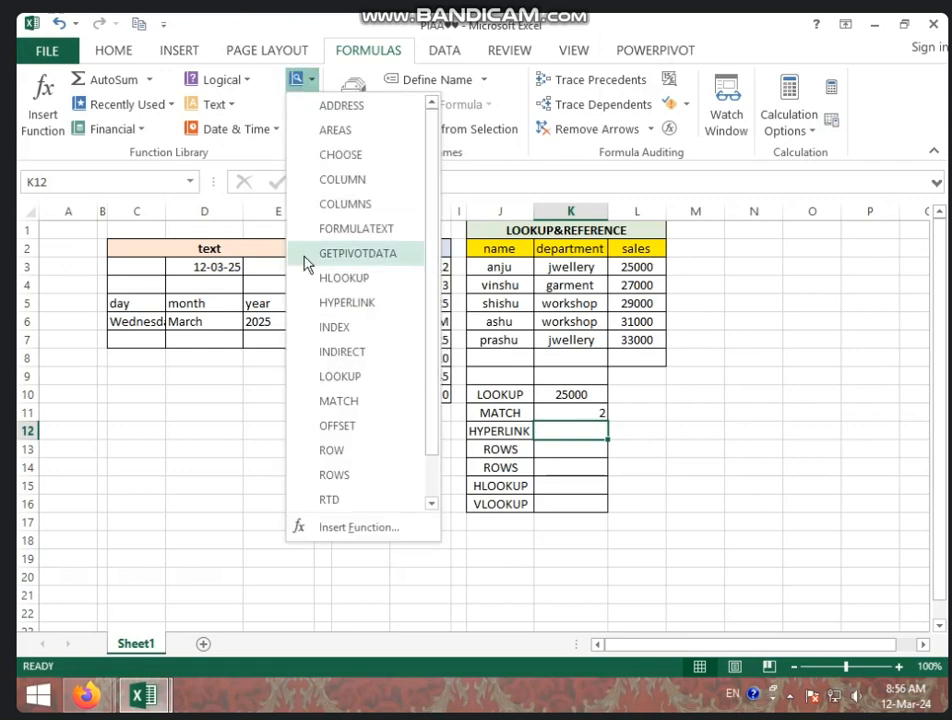
left_click(348, 304)
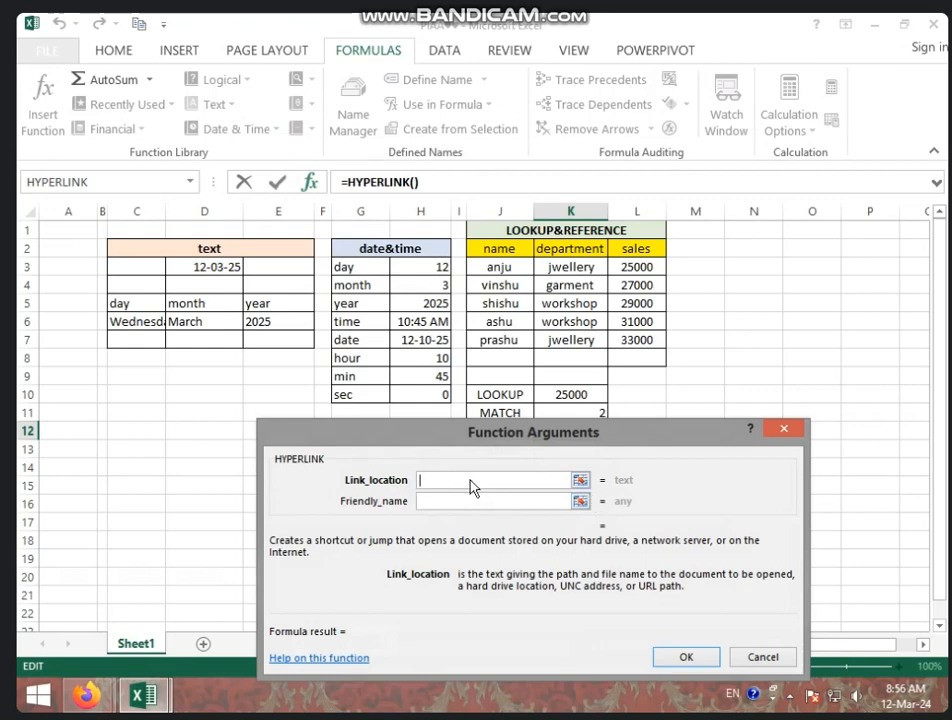
Step: Try the copied meeting address as the HYPERLINK function's link location and remove it again
key("ctrl+v")
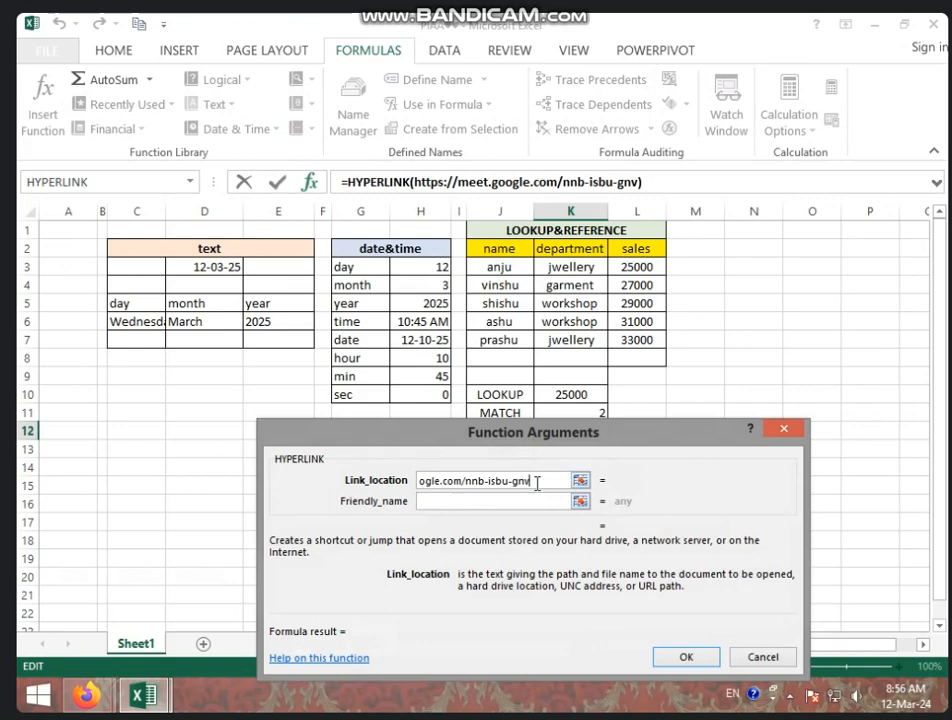
left_click_drag(530, 481, 297, 478)
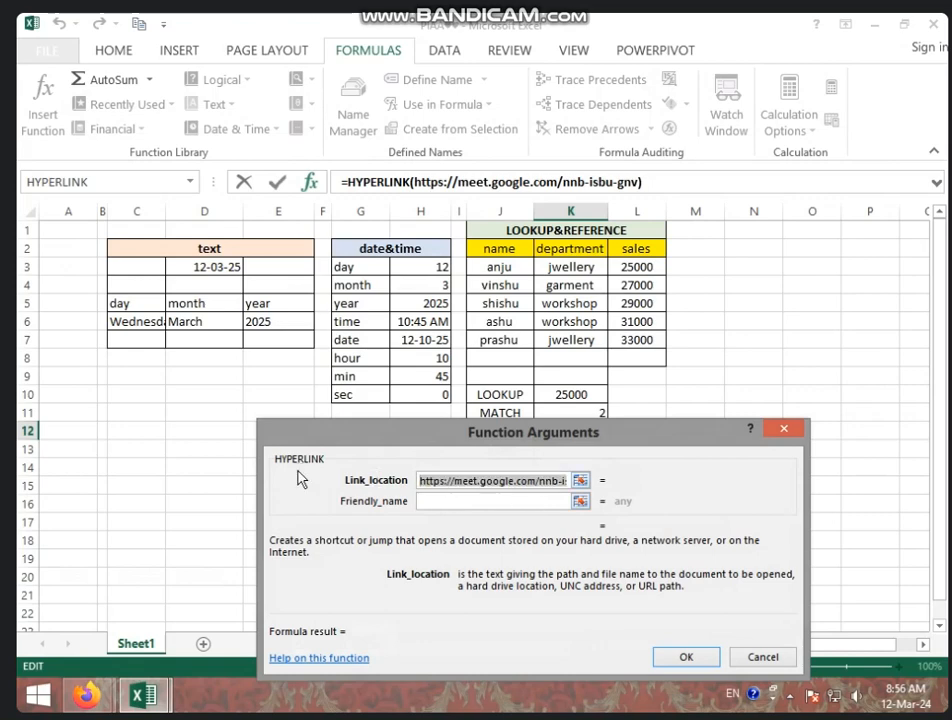
key("BackSpace")
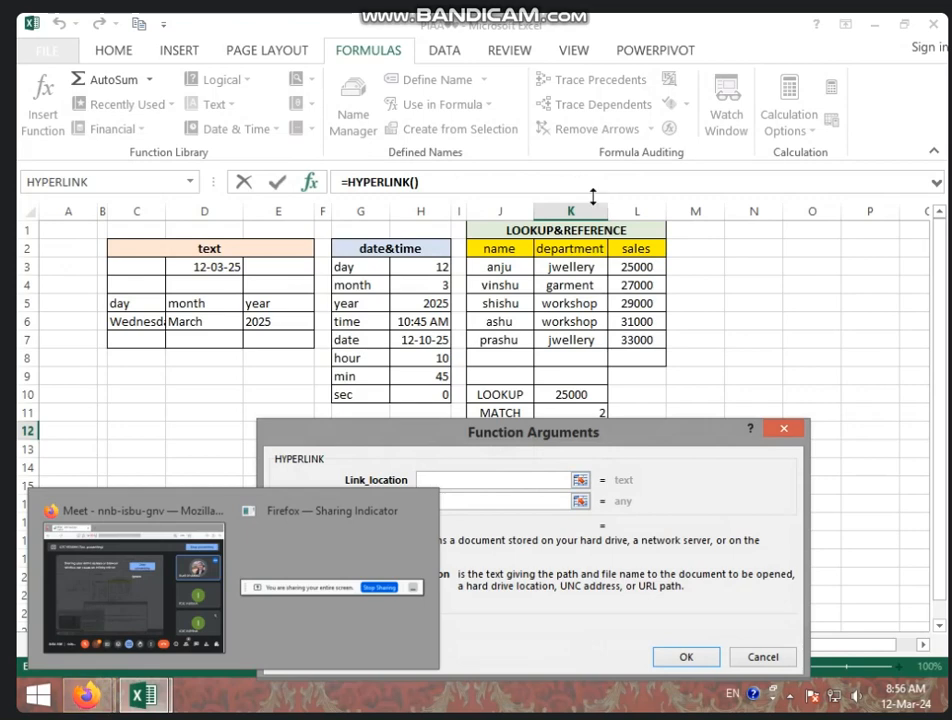
Step: Switch to Firefox and search Google for SHINCHAN in a new tab
mouse_move(90, 697)
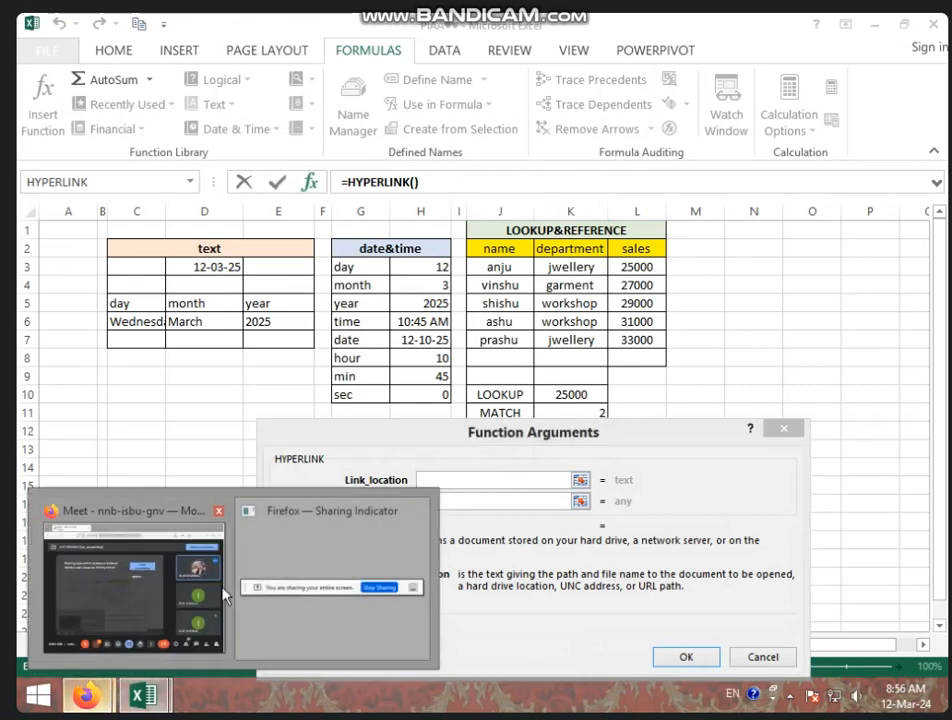
left_click(204, 563)
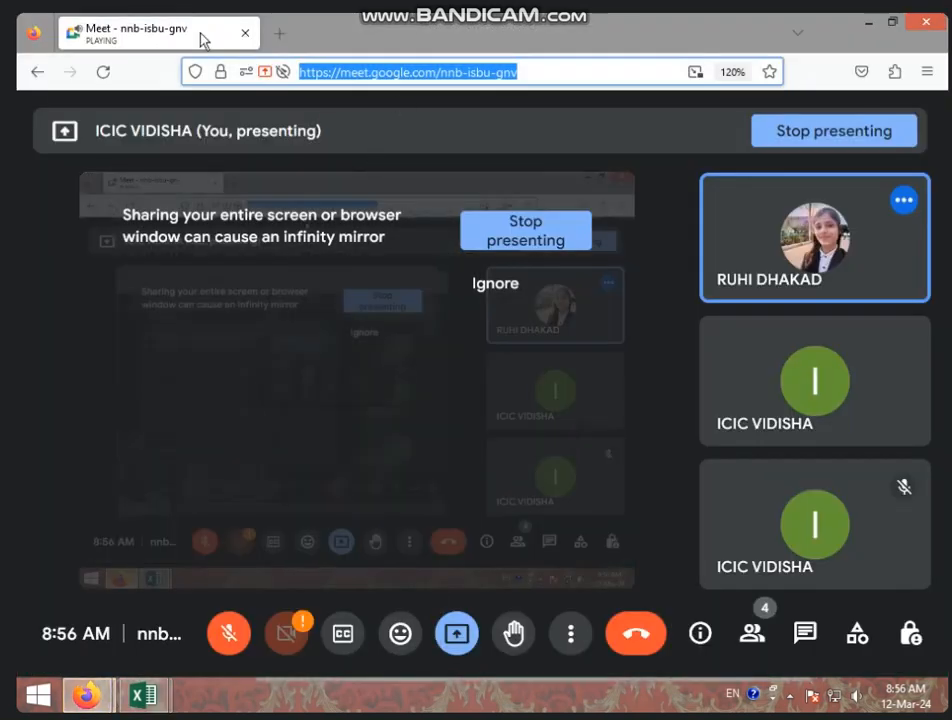
left_click(280, 35)
left_click(342, 285)
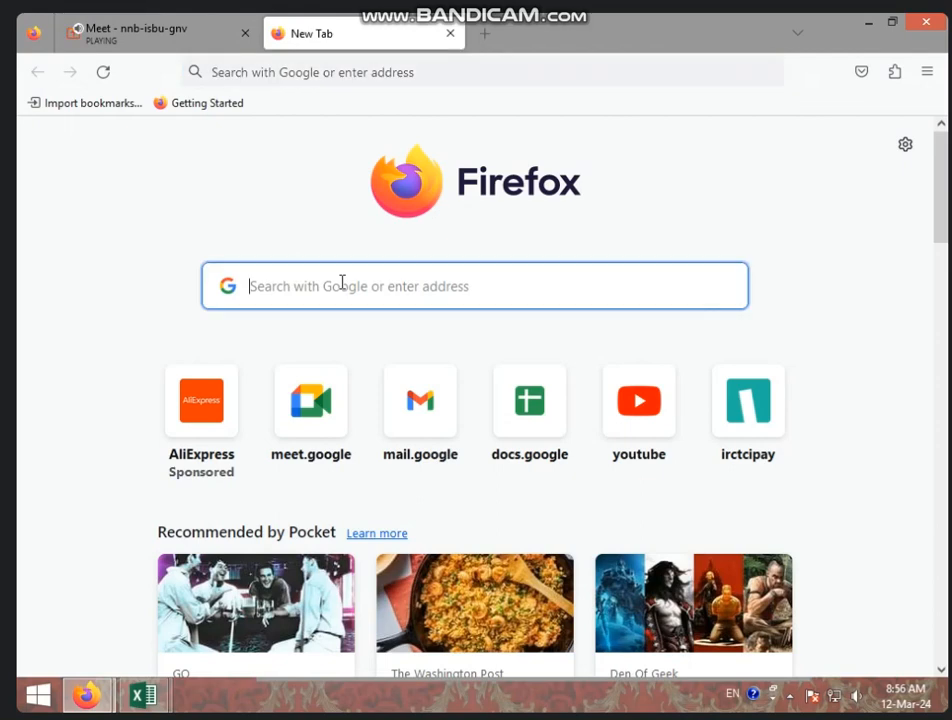
type("SHINCHAN")
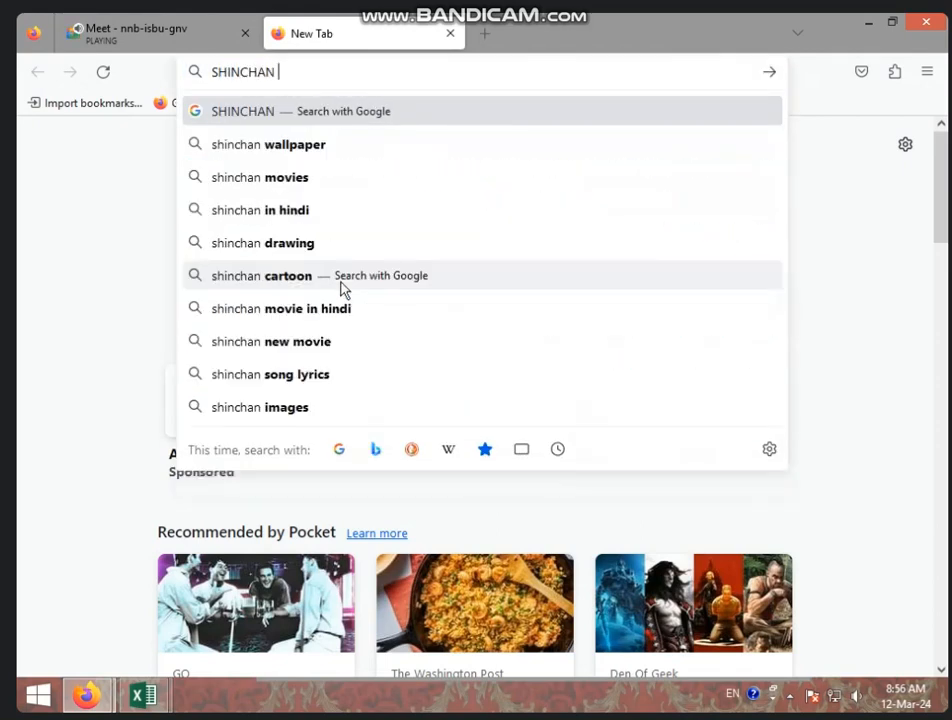
key("Return")
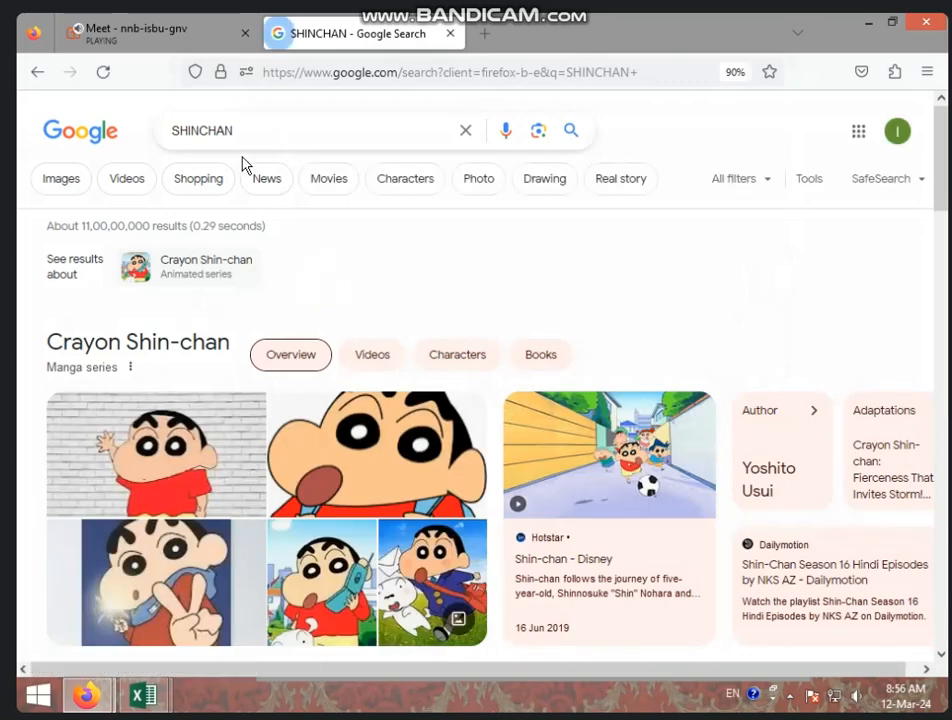
Step: Open the Shin-chan Disney+ Hotstar page from the video search results and copy its web address
left_click(129, 179)
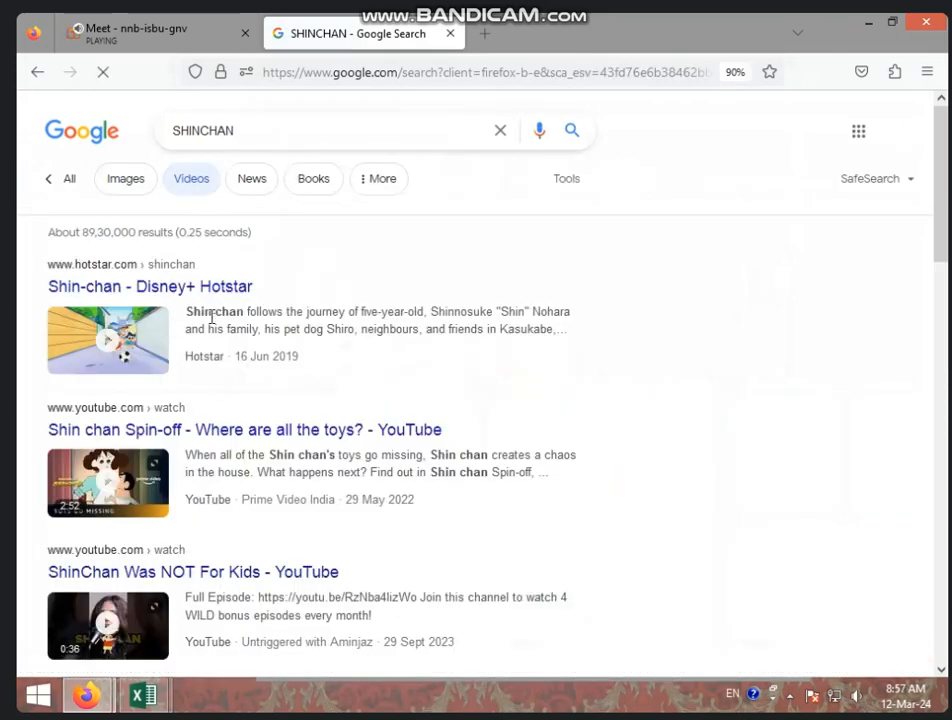
left_click(164, 329)
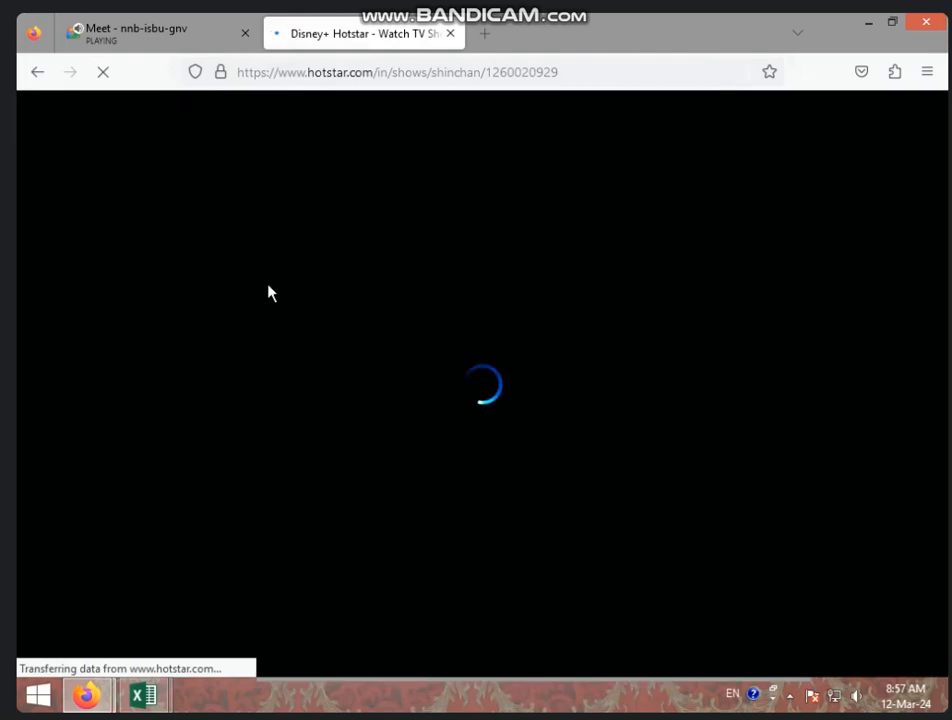
left_click_drag(595, 71, 121, 89)
key("ctrl+c")
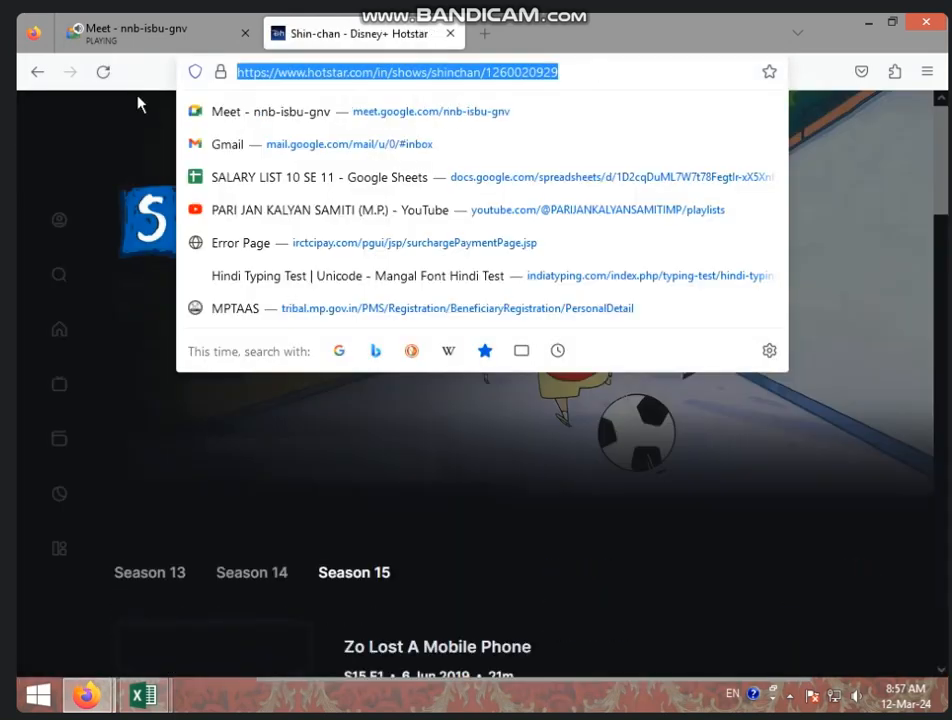
Step: Return to the PIAA workbook in Excel and give the HYPERLINK function the copied Hotstar address as link location and SHINCHAN as friendly name
left_click(145, 697)
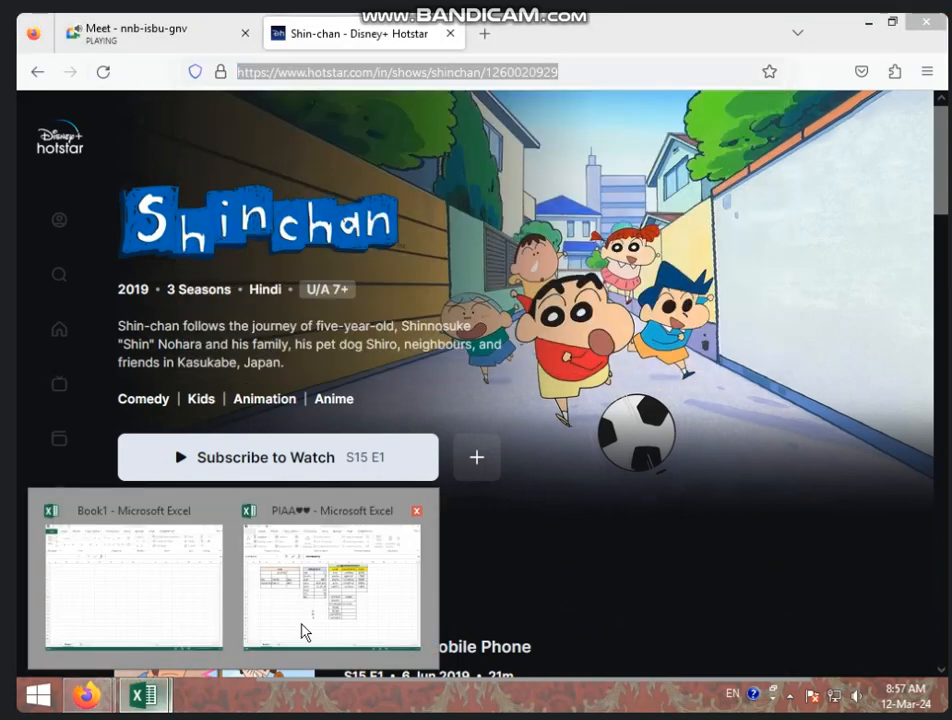
left_click(304, 628)
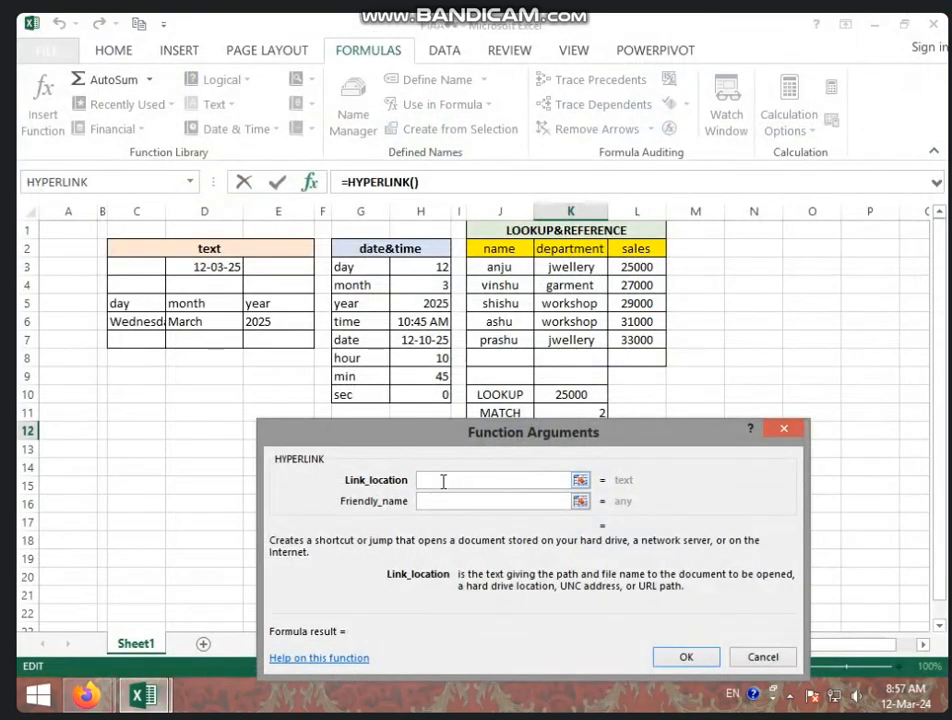
key("ctrl+v")
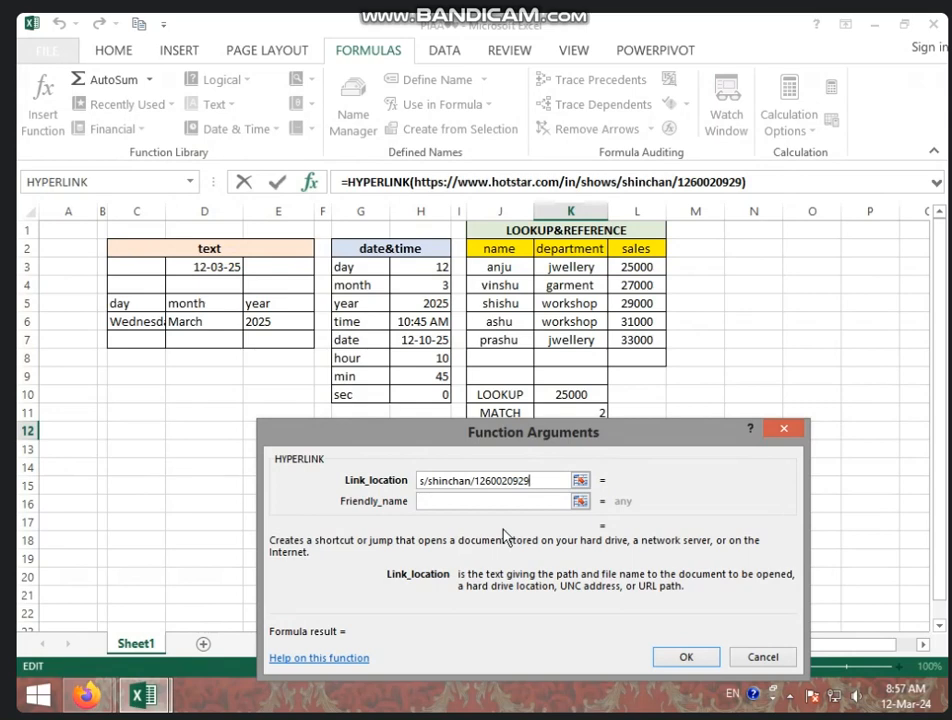
left_click(505, 502)
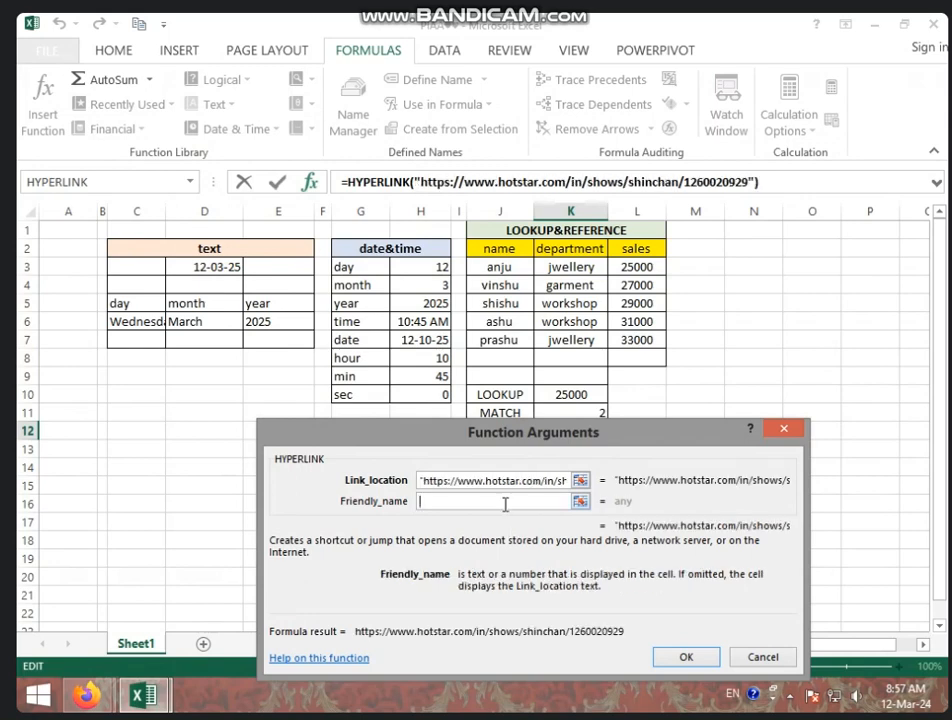
type("SHINCHAN")
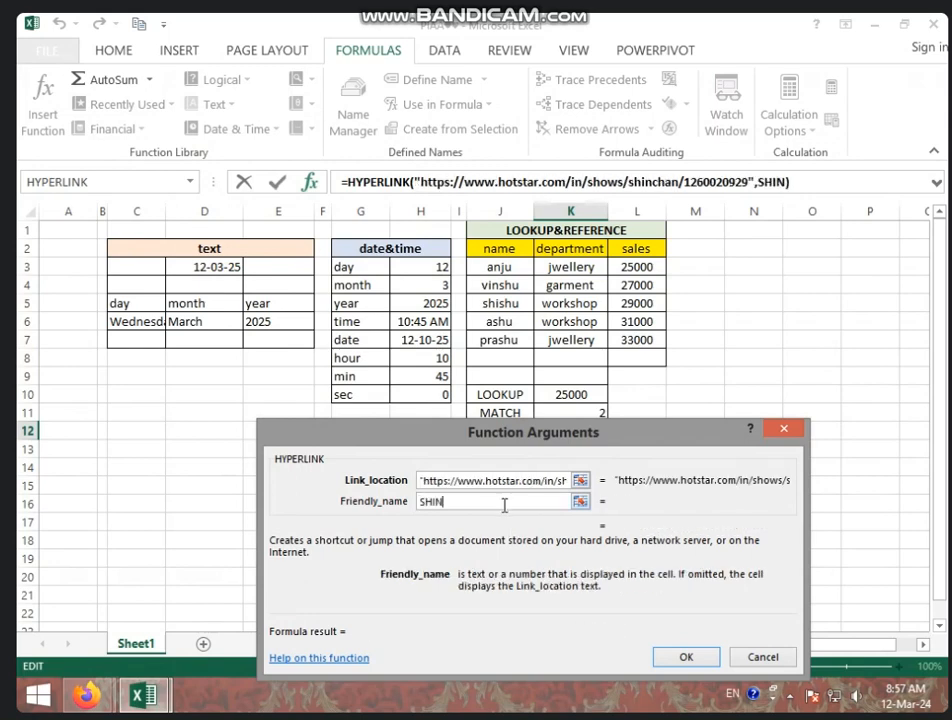